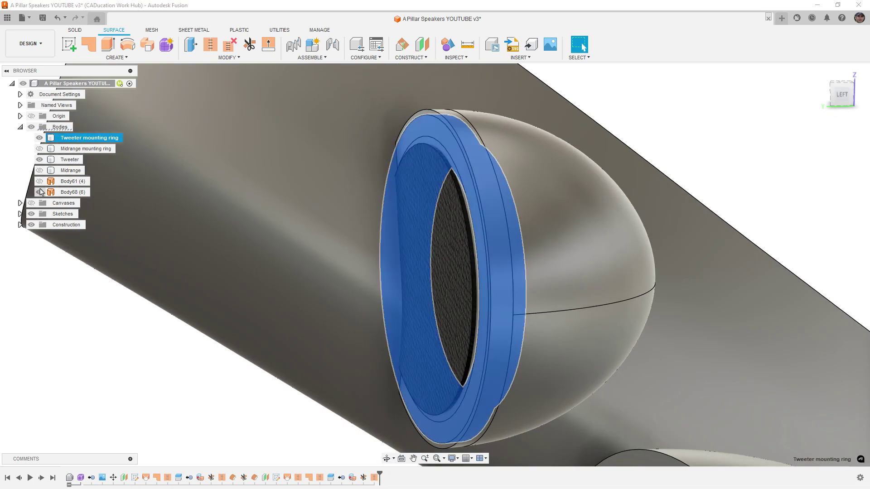
- Hide Body68, the body around the tweeter ring, in the speaker model
left_click(40, 192)
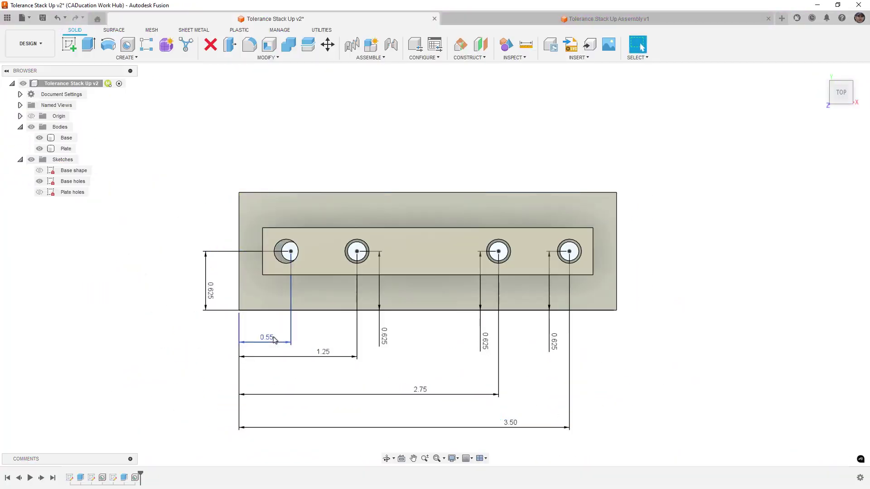
- Set the first hole's vertical position dimension to 0.675
double_click(210, 289)
type("0.675")
key("Return")
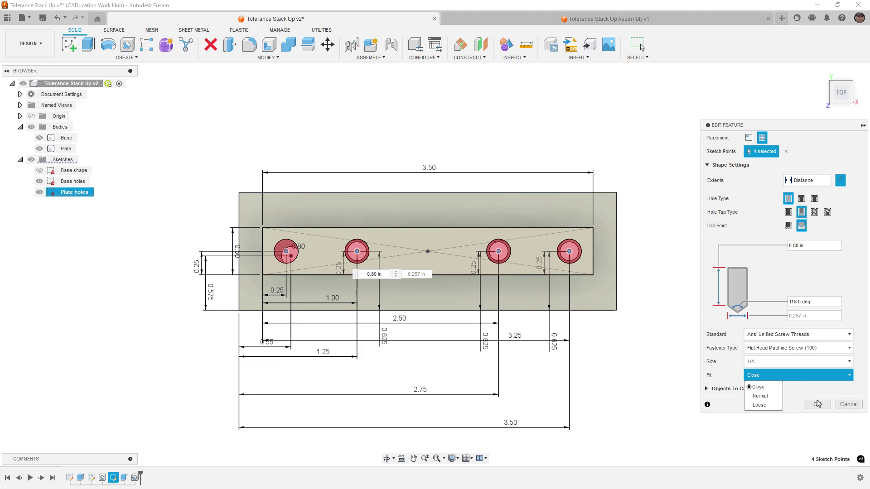
- Change the plate bolt-hole fit from Close to Loose
left_click(760, 396)
left_click(798, 375)
left_click(759, 405)
scroll(297, 272, "up", 5)
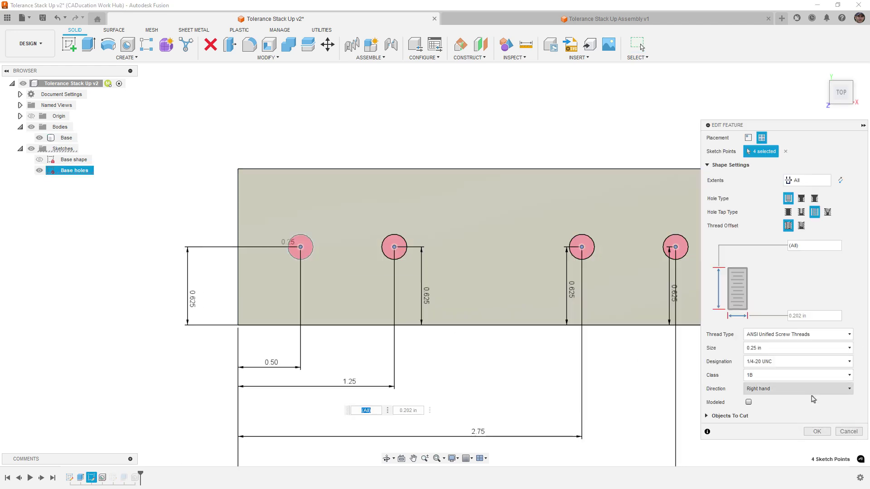
- Keep the base holes' thread class at 1B, then show ¼-20 UNC 3B tolerances on Engineers Edge
left_click(765, 375)
left_click(762, 388)
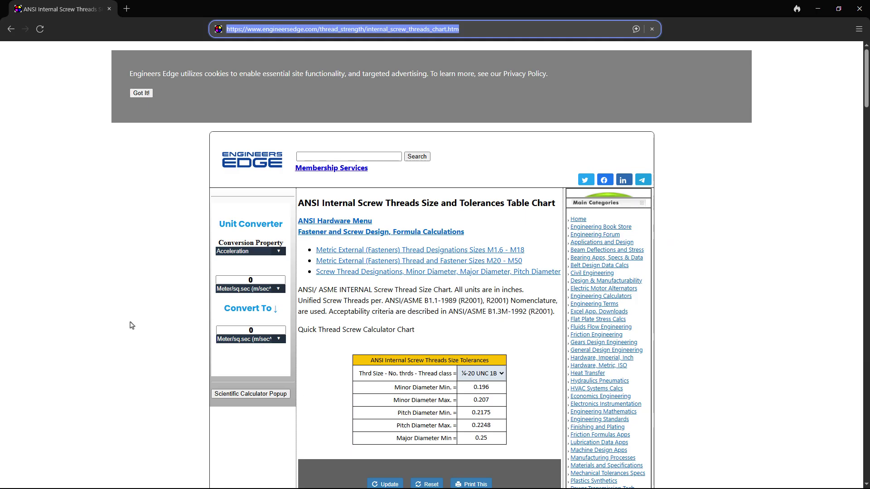
left_click(501, 374)
left_click(481, 360)
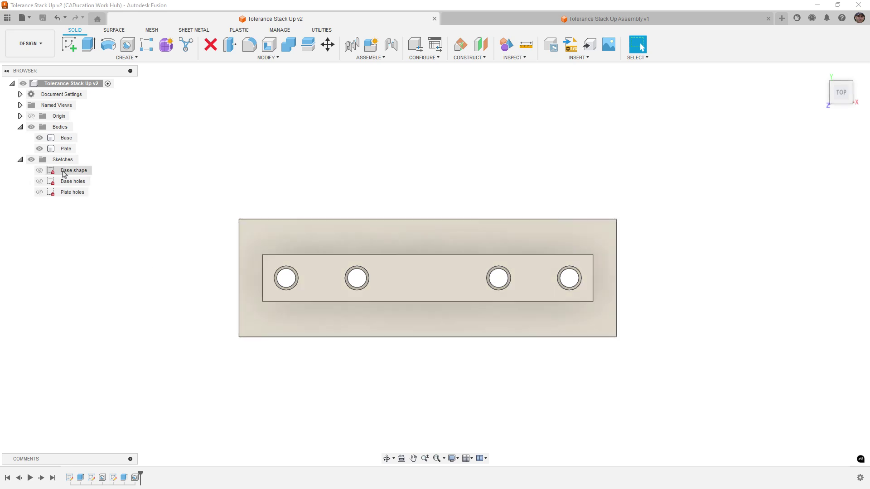
- Show and hide the Base shape, Base holes and Plate holes sketches in turn, ending with Base holes shown
left_click(40, 170)
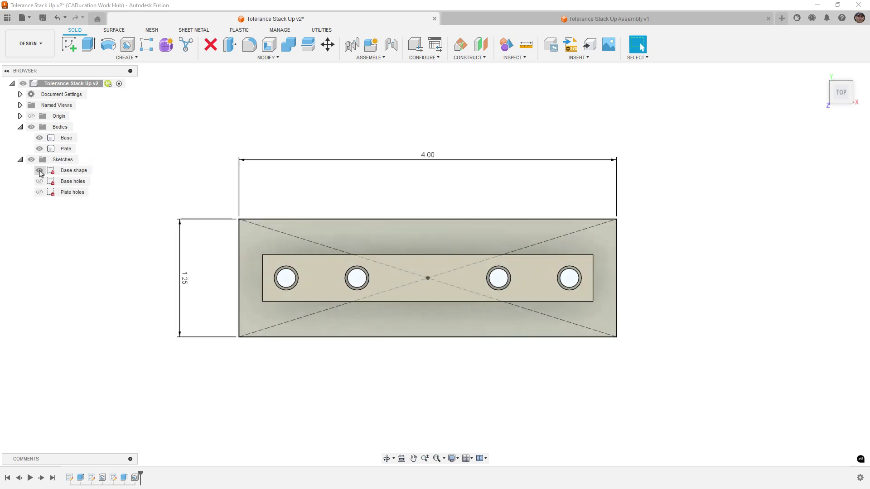
left_click(39, 171)
left_click(40, 182)
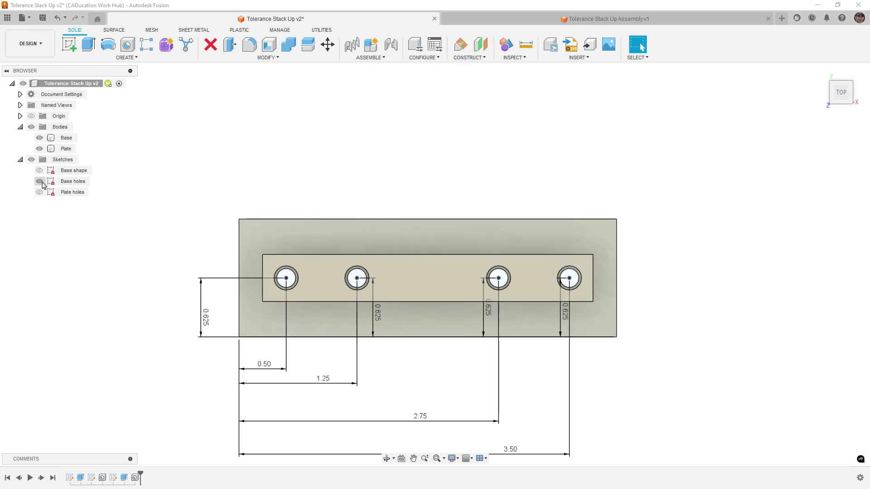
left_click(39, 182)
left_click(39, 192)
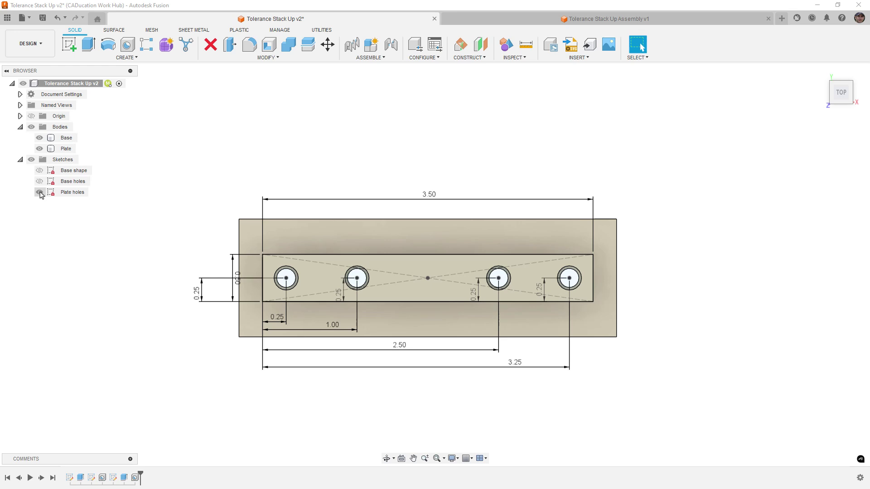
left_click(39, 192)
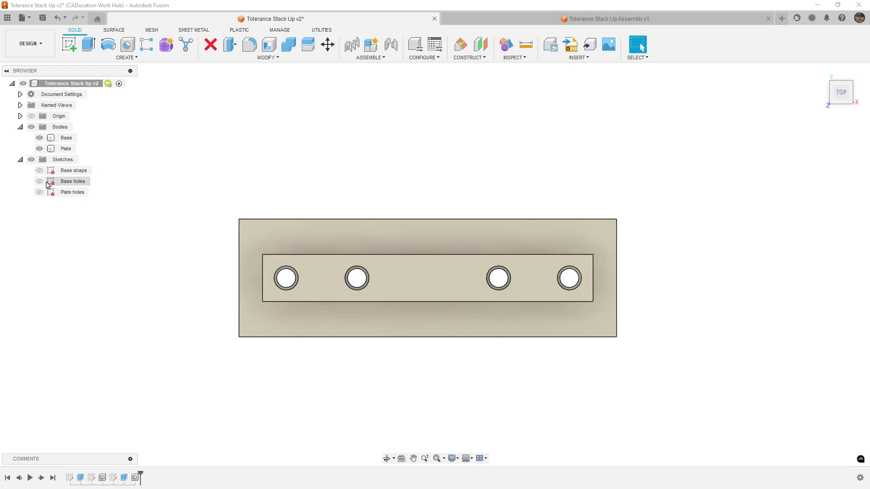
left_click(39, 181)
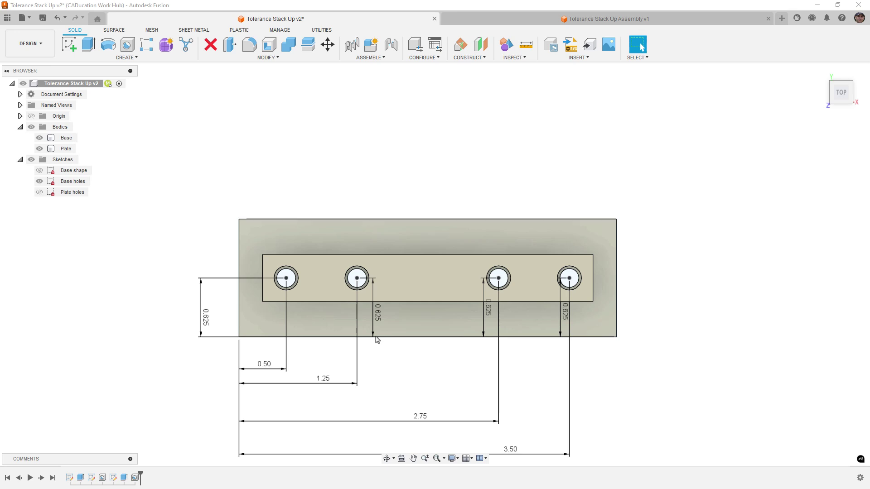
- Drag the second, third and fourth holes' 0.625 dimensions below the base's bottom edge
left_click_drag(376, 316, 384, 362)
left_click_drag(489, 310, 485, 368)
left_click_drag(565, 319, 553, 369)
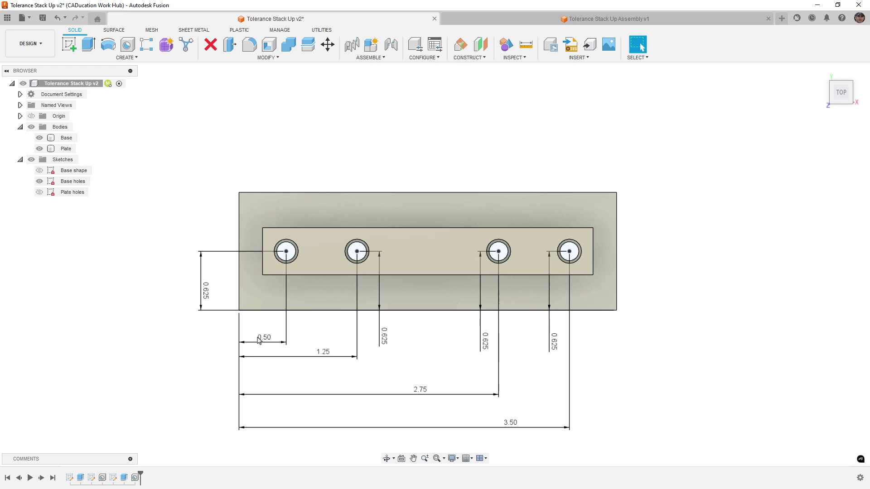
- Change the first hole's 0.50 horizontal dimension to 0.45, then to 0.55
left_click(259, 338)
double_click(267, 343)
type("0.45")
key("Return")
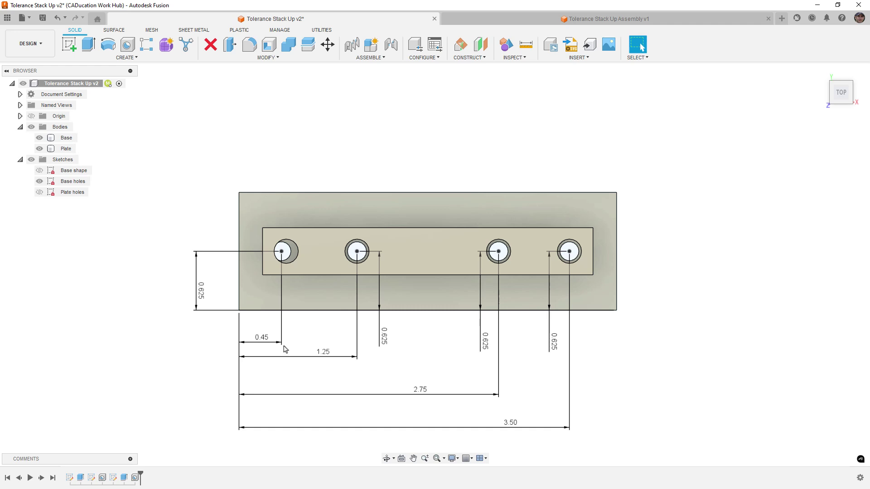
double_click(273, 341)
key("BackSpace")
type("0.55")
key("Return")
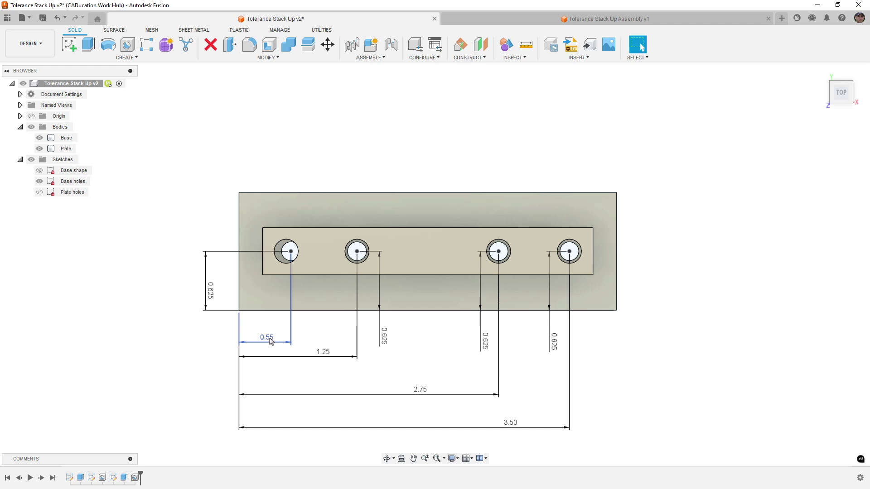
- Set the first hole's vertical dimension to 0.625+.05, then change it to 0.625-.05 (0.575)
double_click(210, 292)
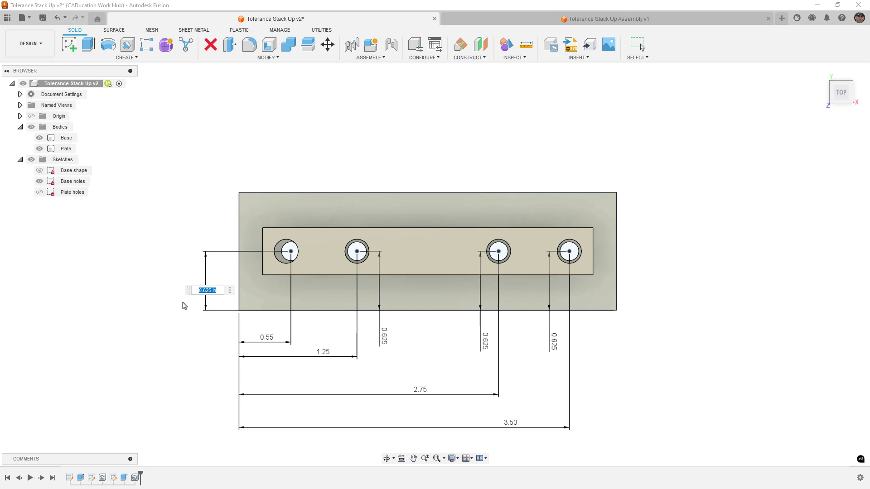
key("End")
type("+.05")
key("Return")
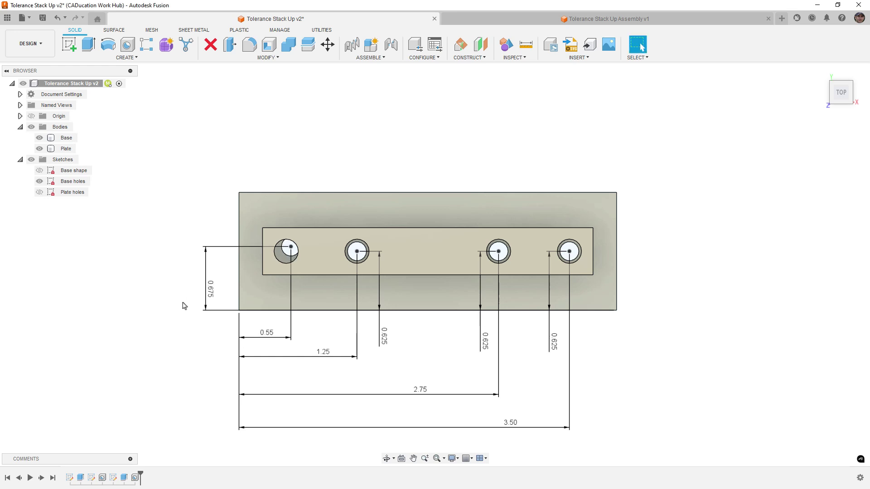
double_click(210, 290)
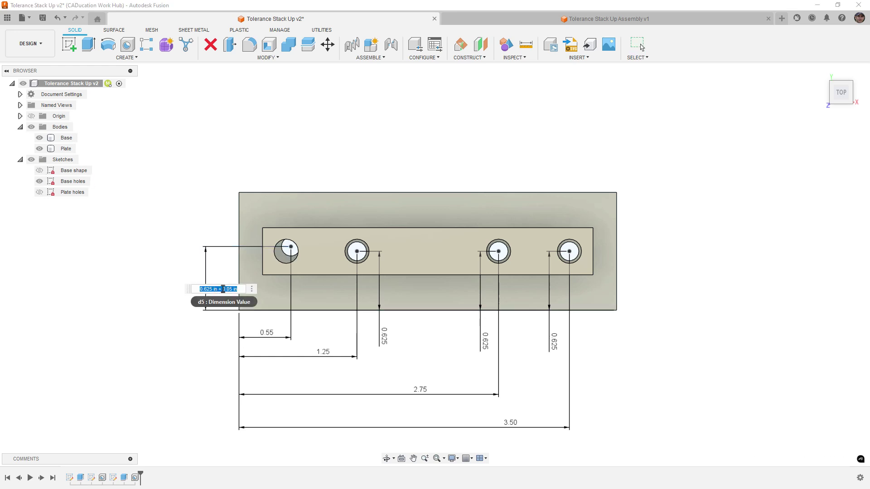
left_click(223, 289)
left_click(234, 289)
key("BackSpace")
key("BackSpace")
key("BackSpace")
key("Left")
key("Left")
key("Left")
key("Left")
key("BackSpace")
key("BackSpace")
type("-")
key("Return")
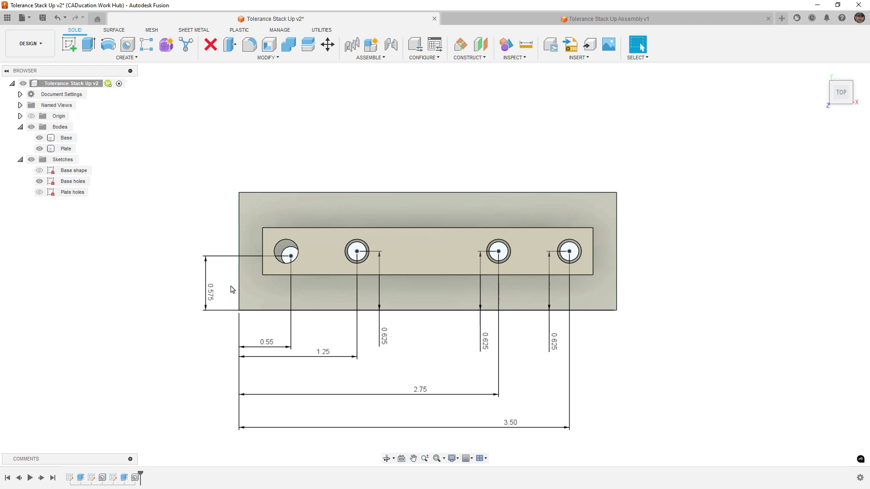
- Change the plate hole feature's fit from Close to Loose, widening holes from 0.257 to 0.281 in
double_click(135, 478)
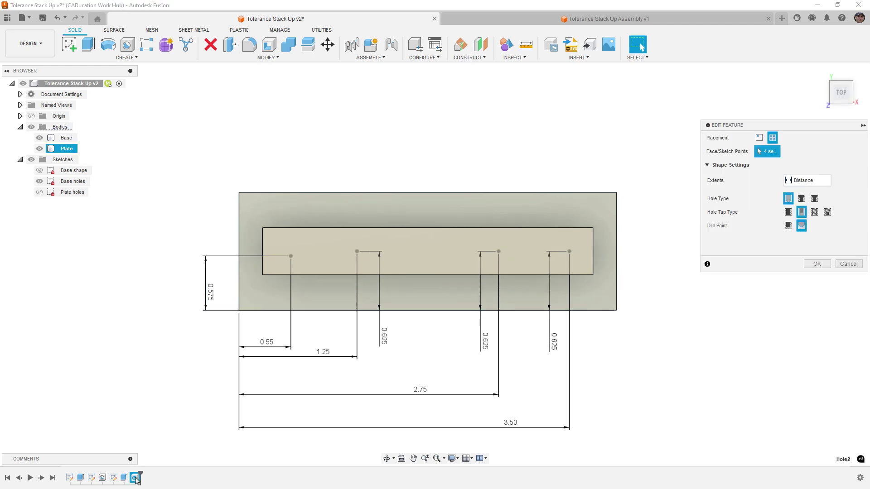
left_click(802, 379)
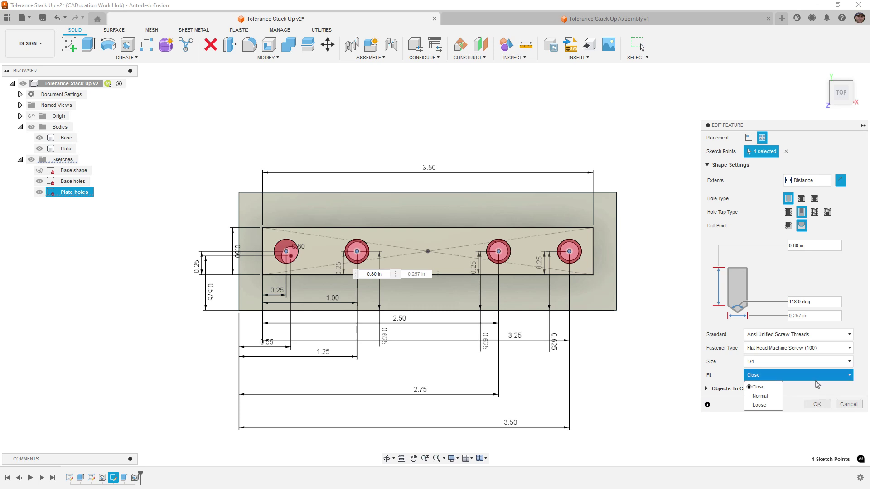
left_click(770, 398)
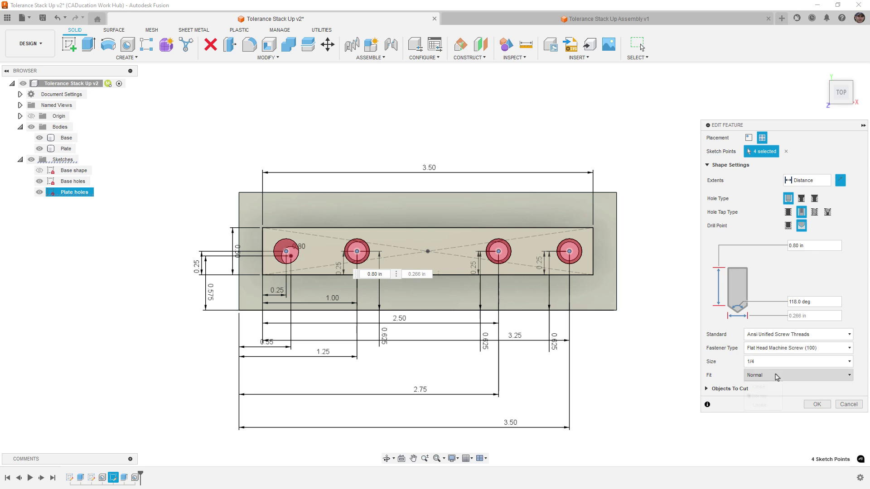
left_click(766, 375)
left_click(761, 406)
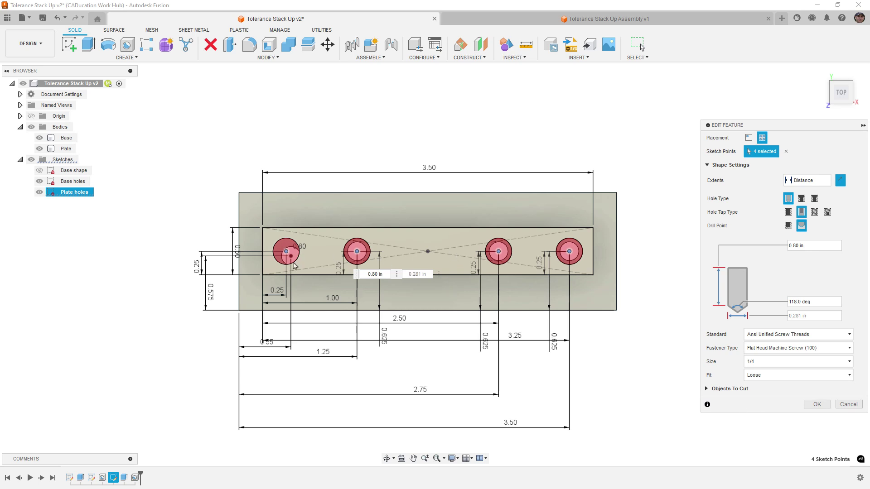
scroll(294, 261, "up", 5)
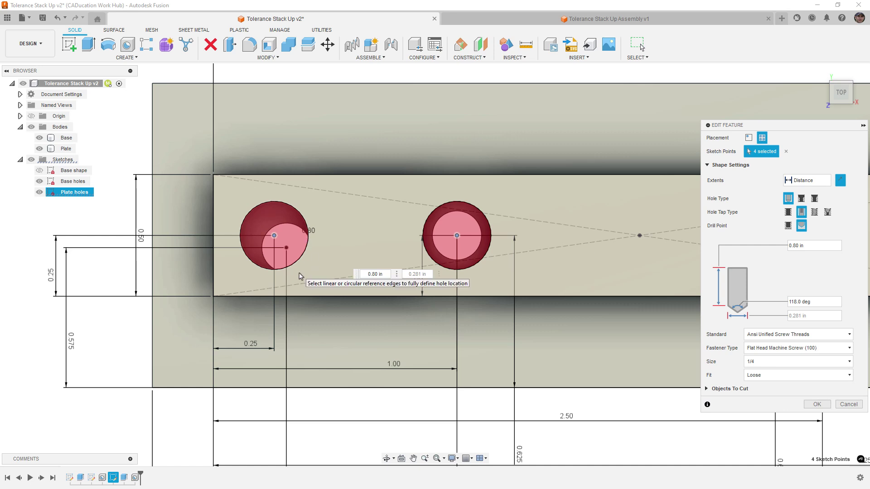
scroll(317, 256, "down", 4)
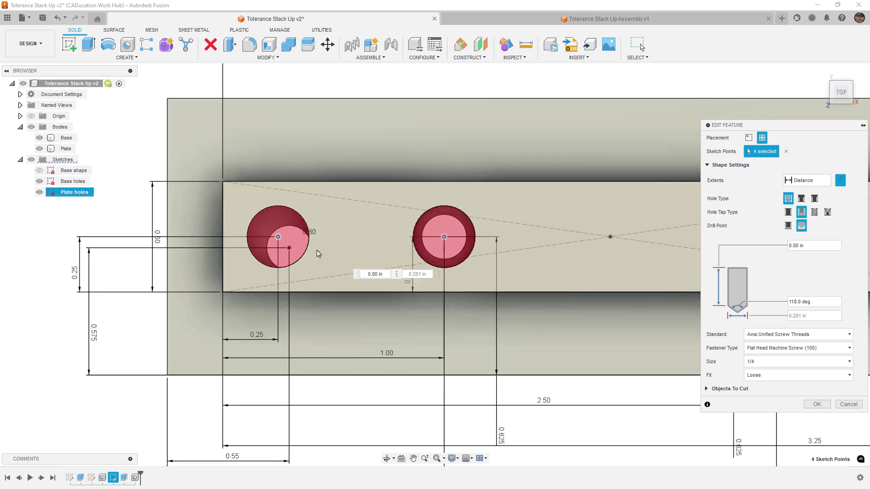
left_click(808, 402)
- Show the Plate holes sketch and move the first plate hole to 0.20 across and 0.25+.05 up
left_click(40, 181)
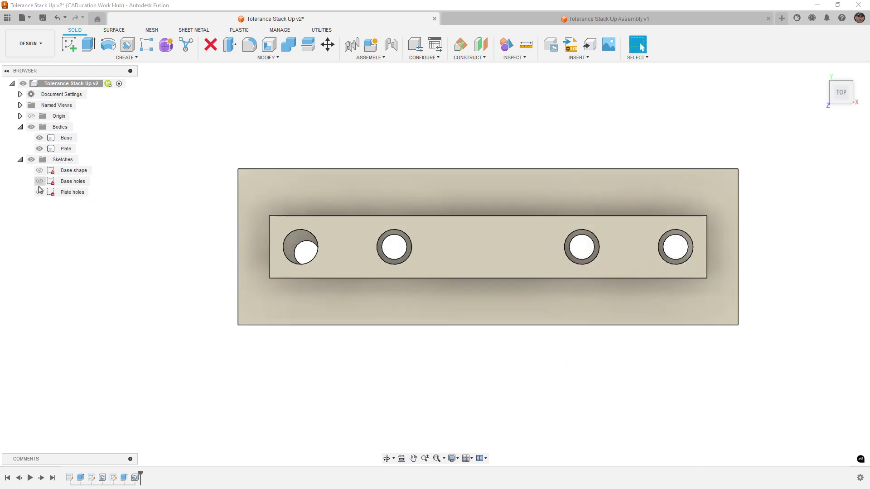
left_click(39, 192)
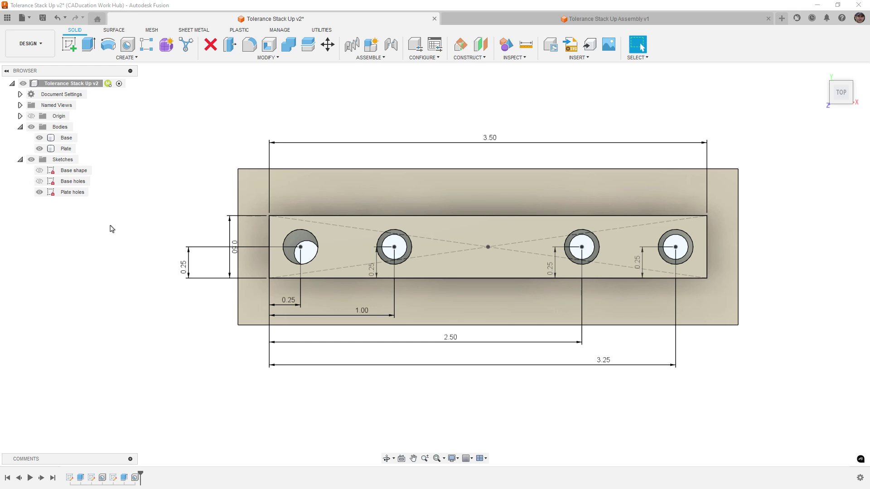
double_click(289, 301)
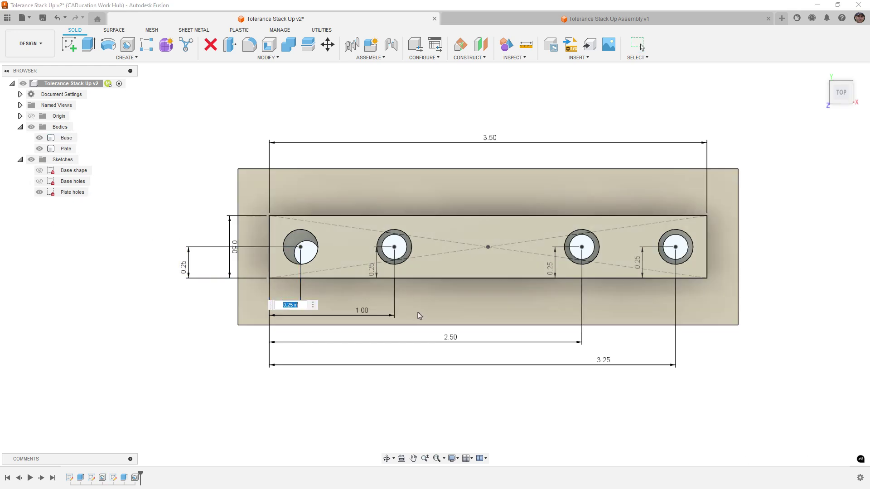
type("0.2")
key("Return")
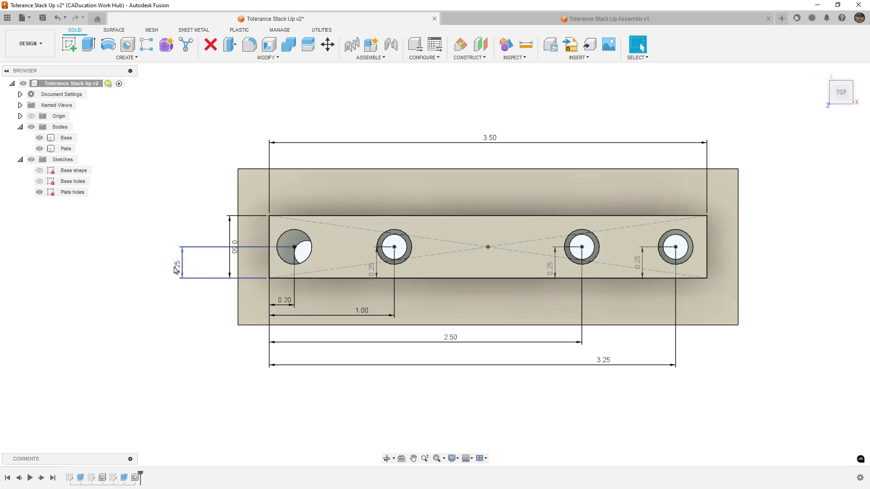
double_click(177, 267)
left_click(194, 266)
type("+.05")
key("Return")
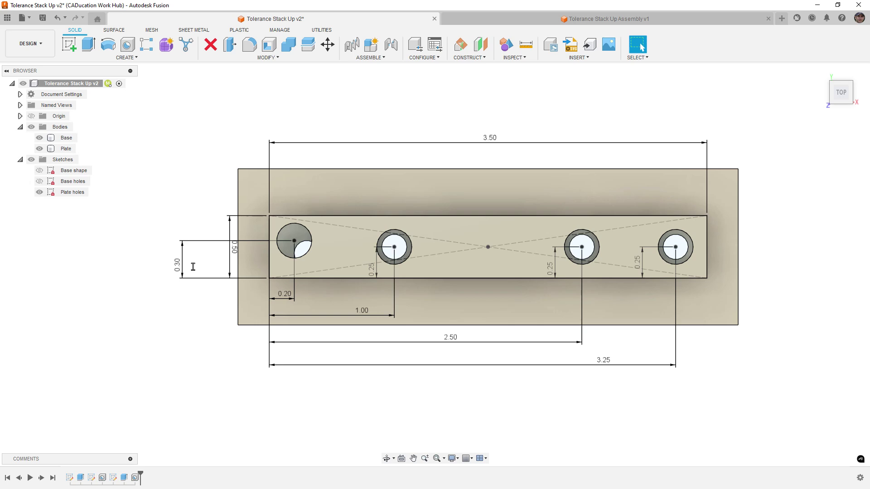
- Change the last plate hole's 3.25 dimension to 3.30 and a 0.25 vertical dimension to 0.20
double_click(607, 365)
key("End")
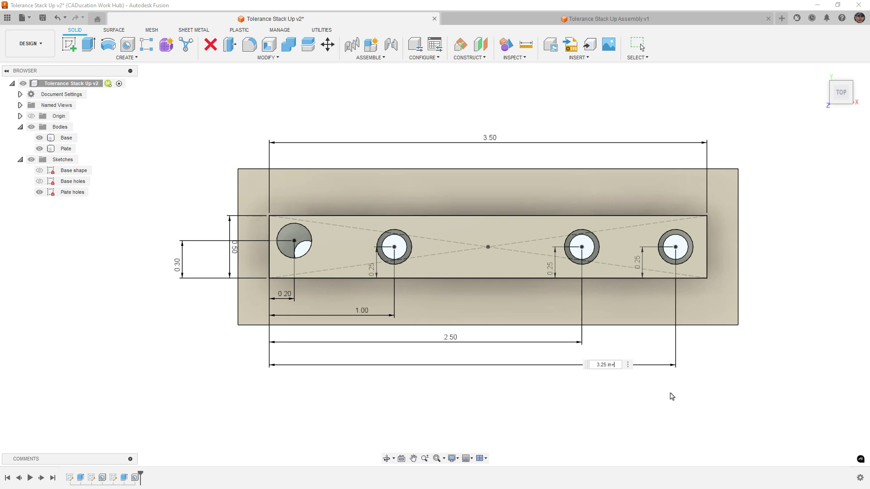
key("BackSpace")
key("BackSpace")
key("BackSpace")
key("BackSpace")
key("BackSpace")
type("30")
key("Return")
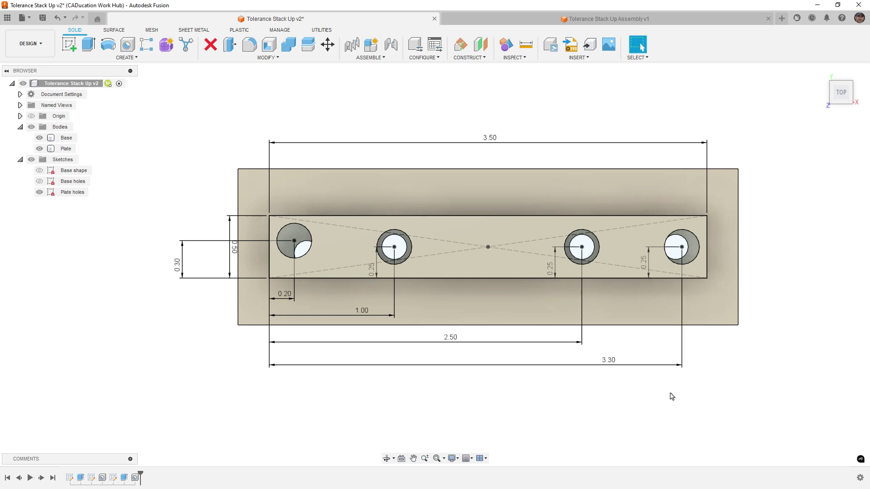
double_click(552, 271)
key("End")
type("-0.05")
key("Return")
- Shift the third plate hole from 2.50 to 2.45 by appending -.05
left_click(456, 349)
double_click(455, 350)
key("End")
type("-.05")
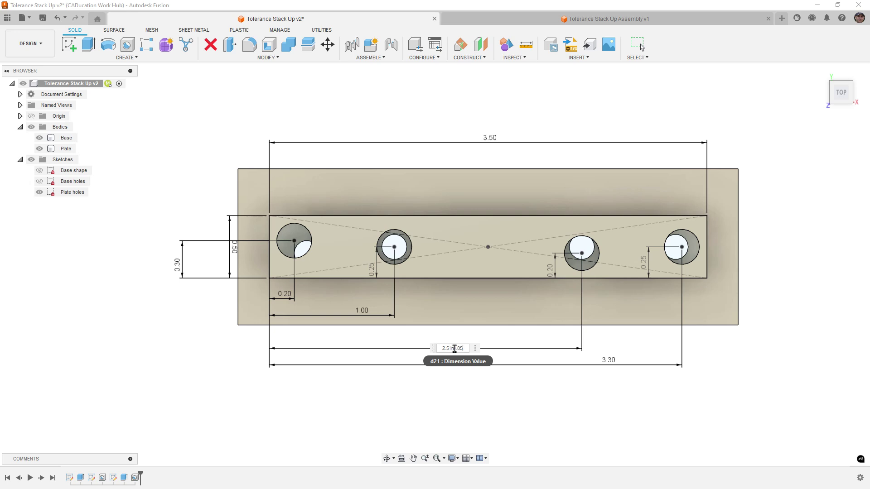
key("Return")
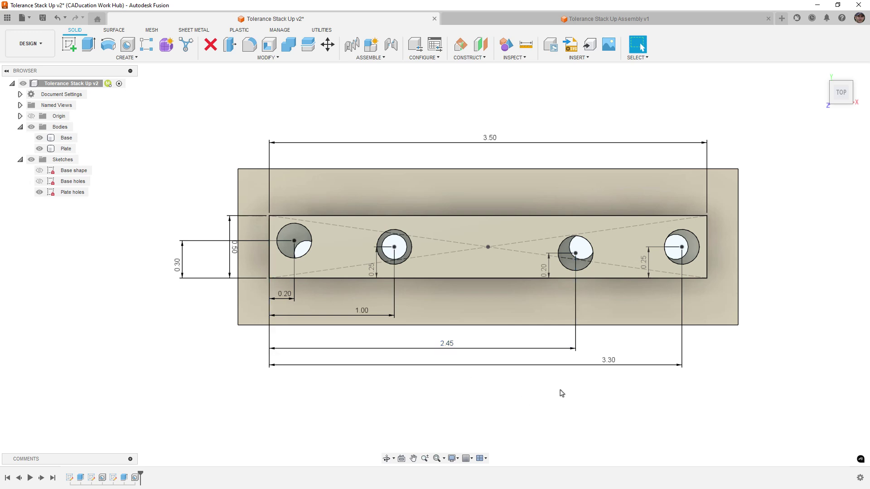
- Undo the plate and base hole offsets, back to 0.50 and 0.625 with Base holes hidden
key("ctrl+z")
key("ctrl+z")
key("ctrl+z")
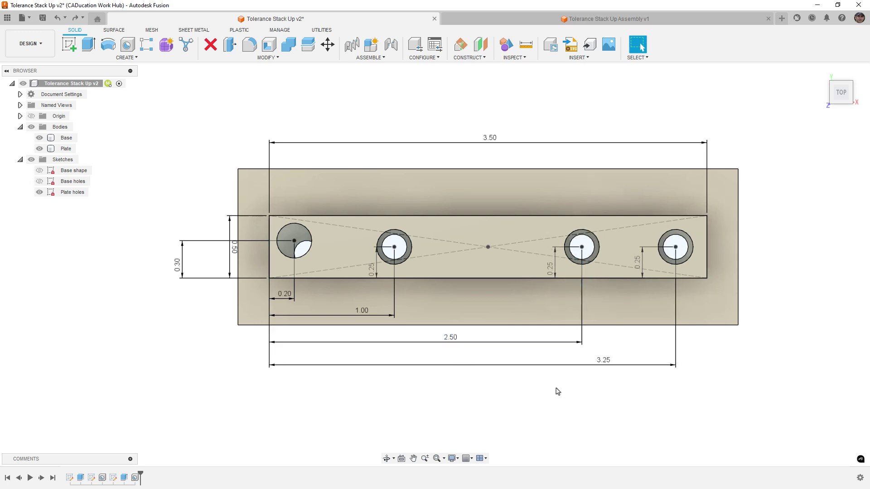
key("ctrl+z")
key("ctrl+z")
key("ctrl+z")
key("ctrl+z")
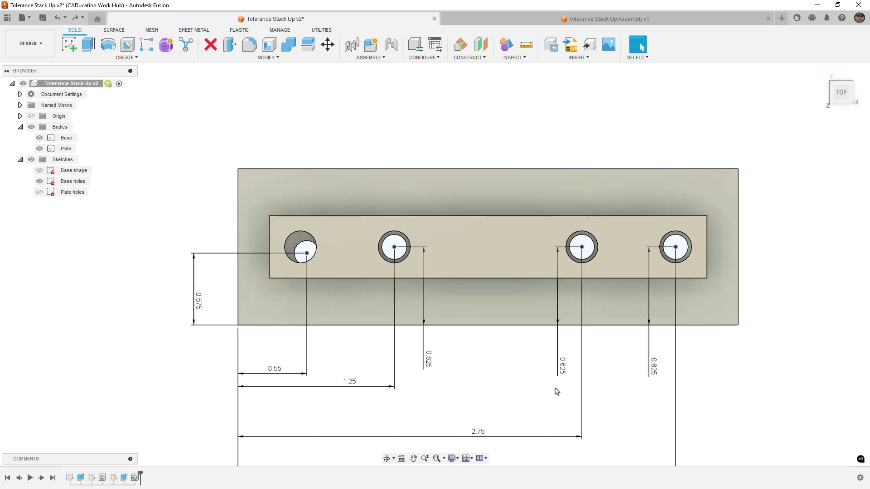
key("ctrl+z")
key("ctrl+z")
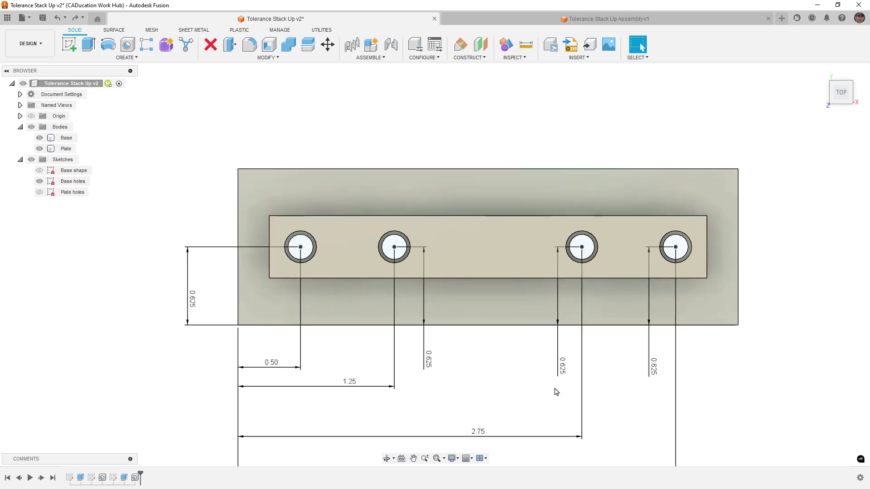
key("ctrl+z")
key("ctrl+z")
key("ctrl+z")
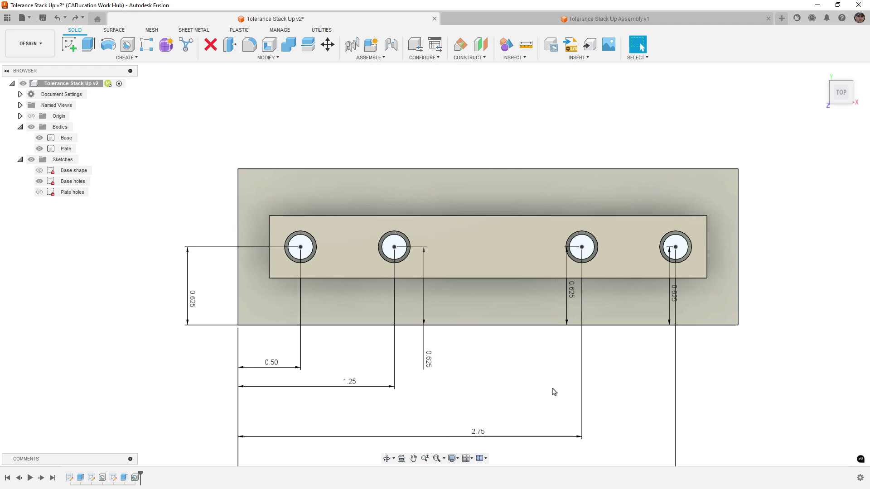
key("ctrl+z")
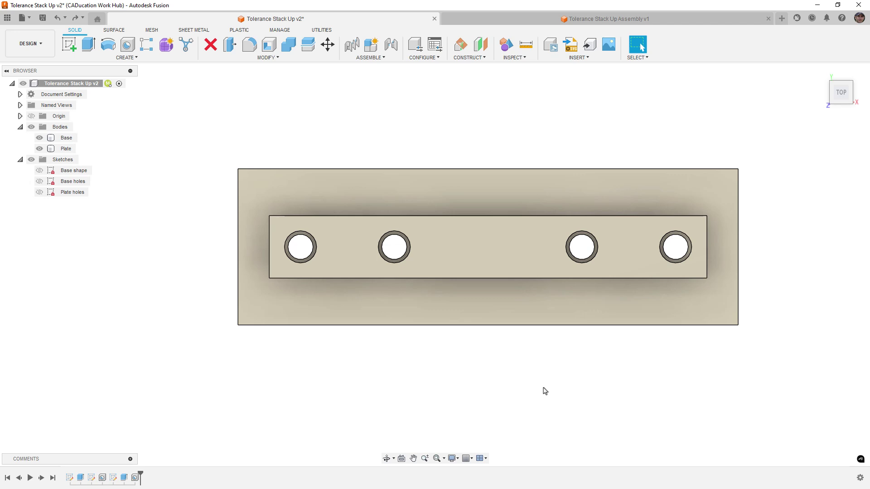
- Reapply the plate hole feature with the Close fit for the 1/4 flat head screw holes
double_click(136, 478)
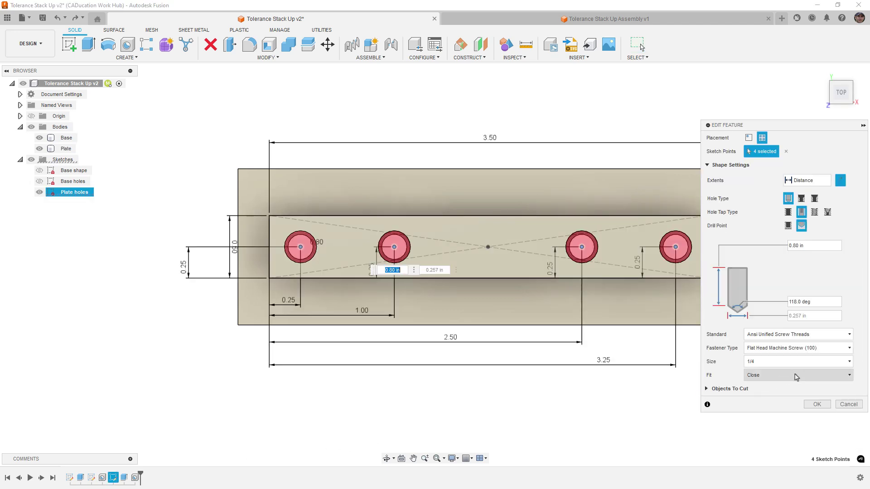
left_click(797, 376)
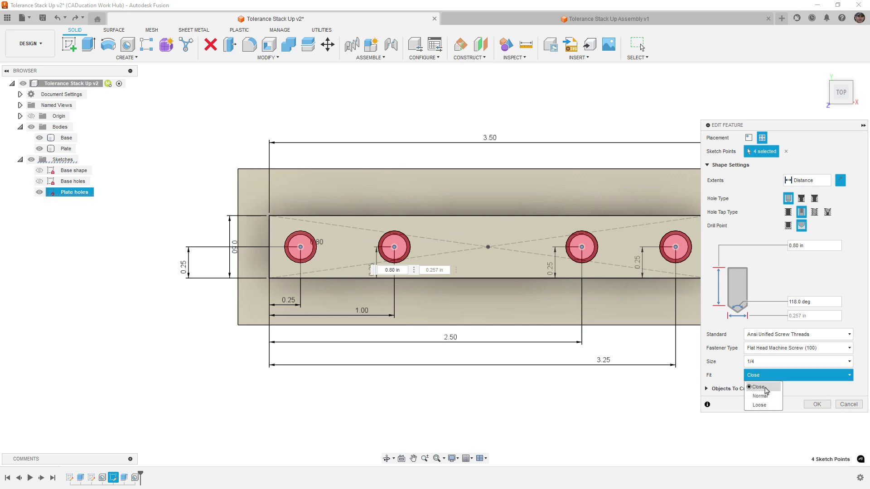
left_click(786, 388)
left_click(817, 405)
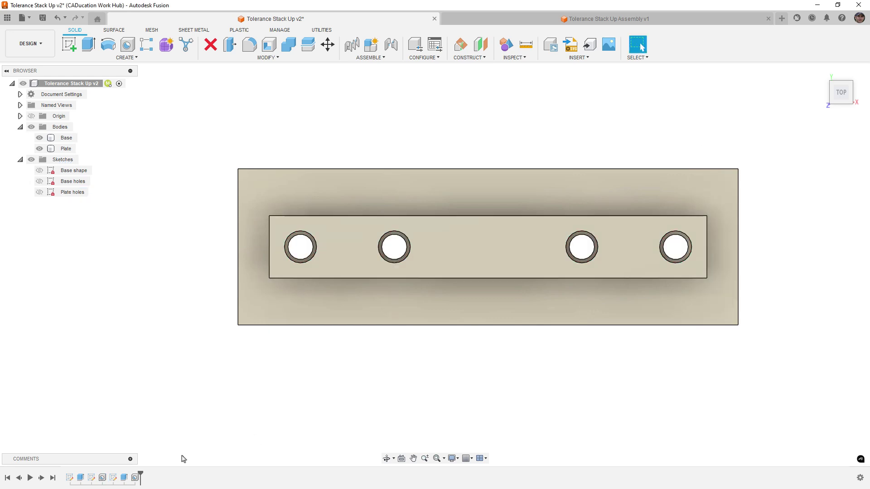
- Reopen the base's 1/4-20 UNC tapped hole feature, leave the thread class at 1B, and apply
double_click(103, 478)
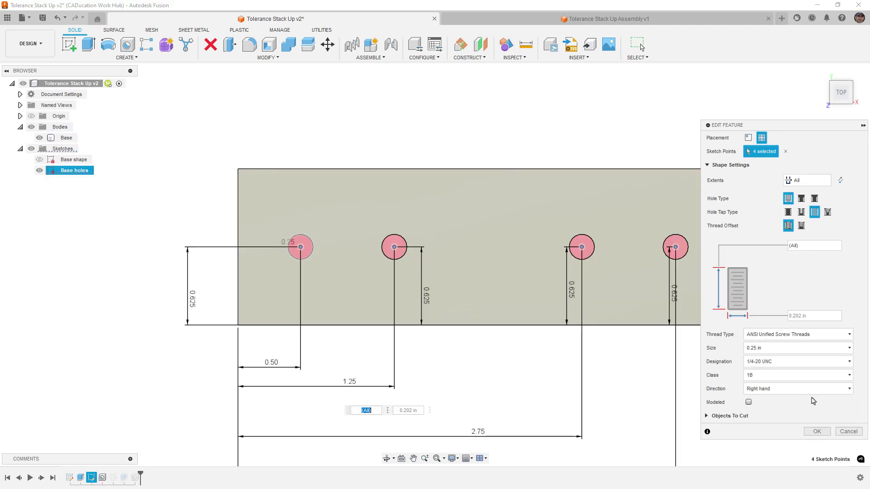
left_click(813, 376)
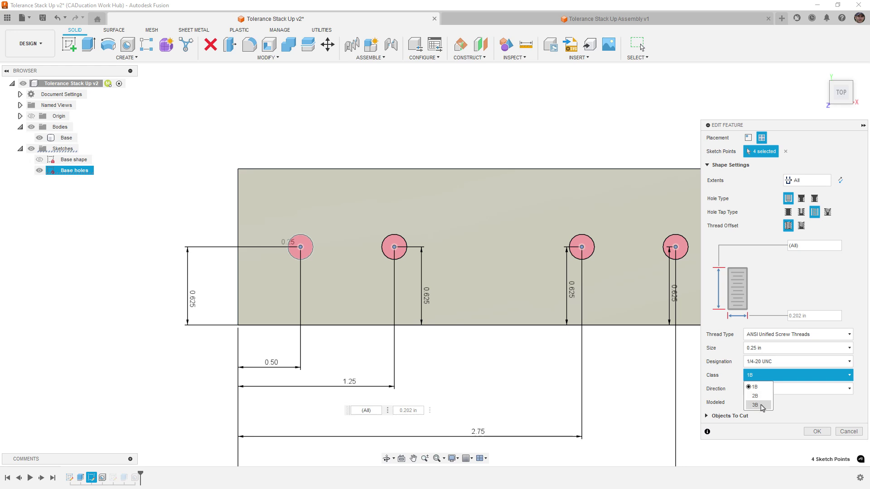
left_click(785, 407)
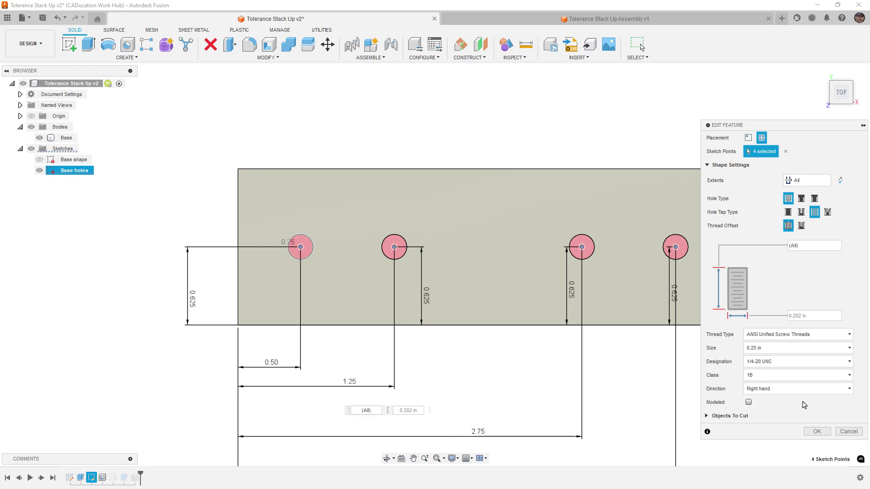
left_click(817, 431)
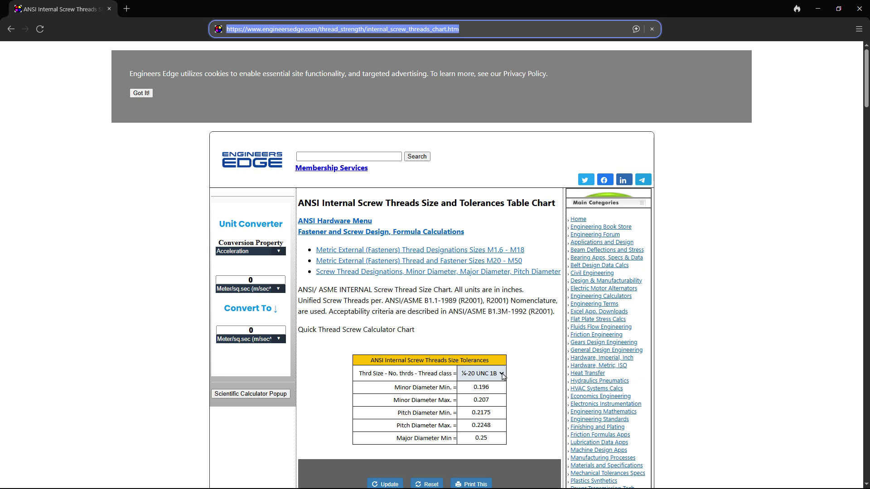
- In the ANSI thread chart, compare ¼-20 UNC tolerances for classes 3B, 1B and 2B
left_click(502, 374)
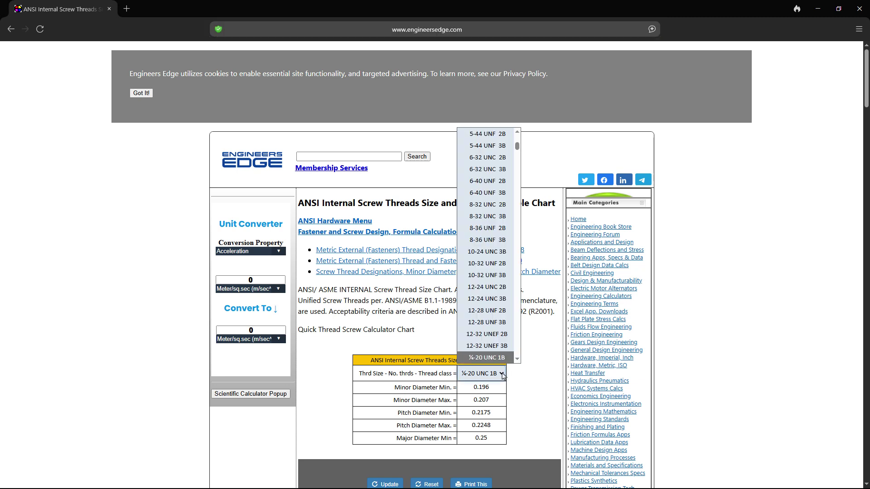
scroll(494, 356, "down", 3)
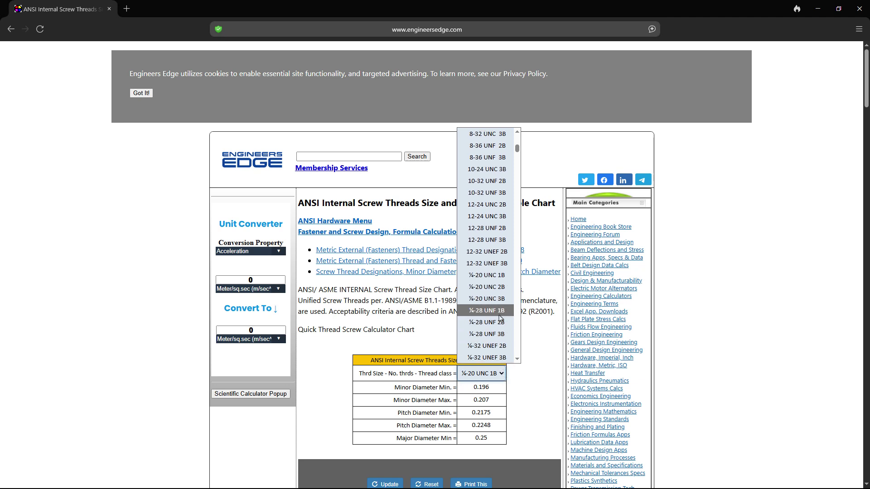
left_click(493, 300)
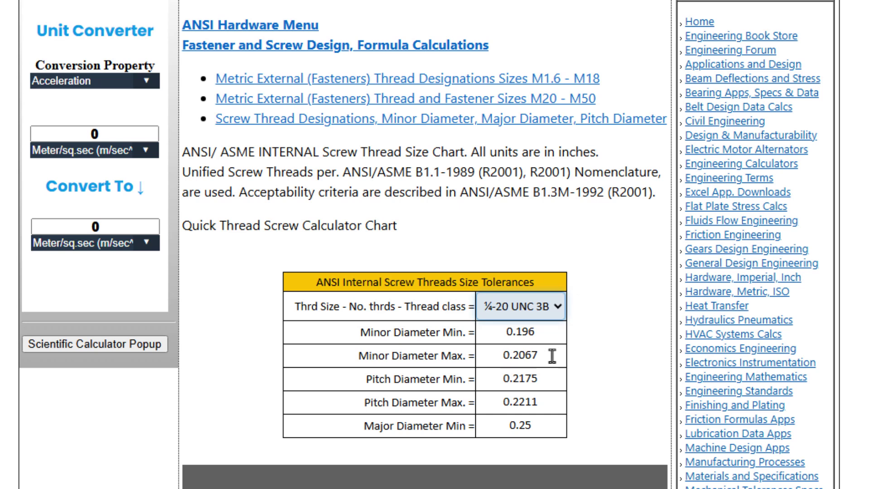
left_click(556, 312)
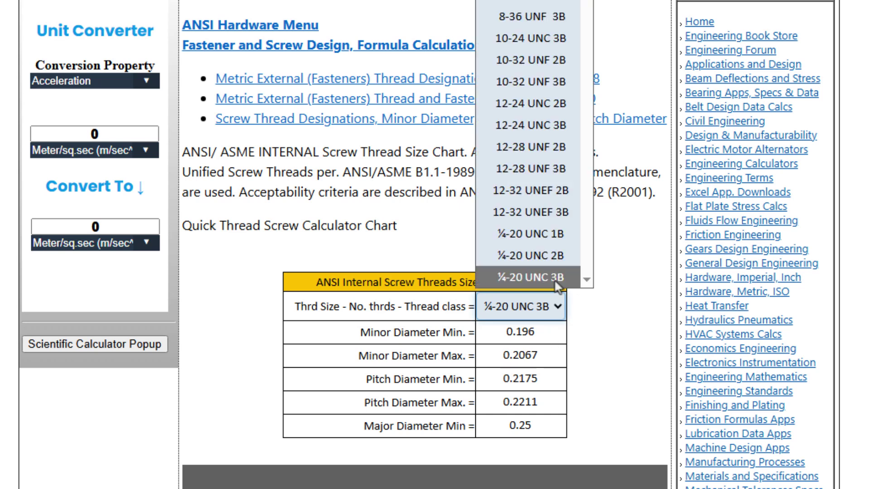
left_click(551, 239)
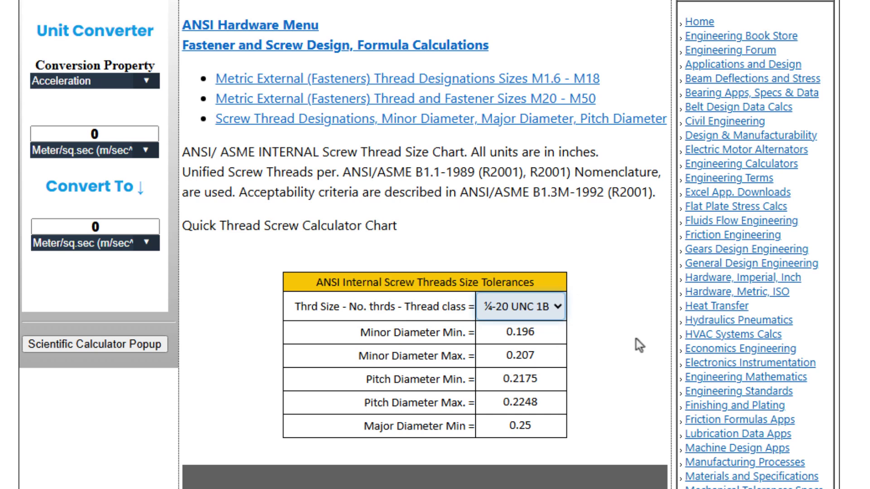
left_click(555, 308)
scroll(576, 281, "down", 2)
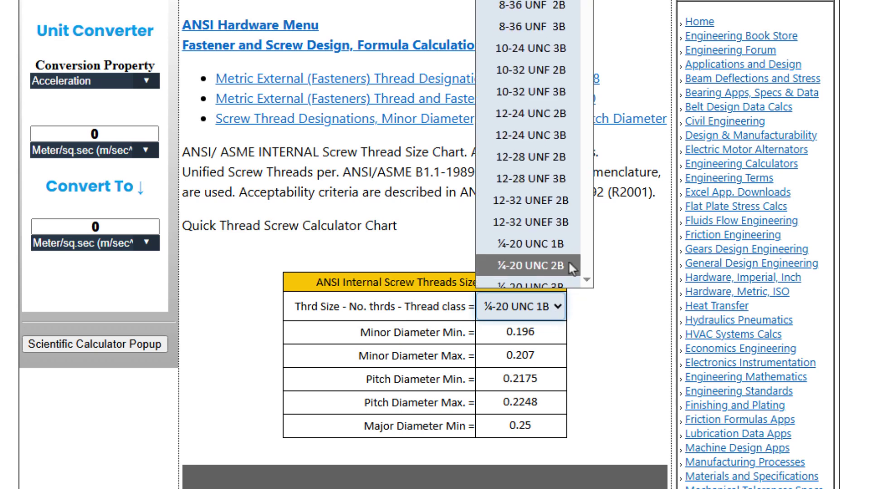
left_click(569, 262)
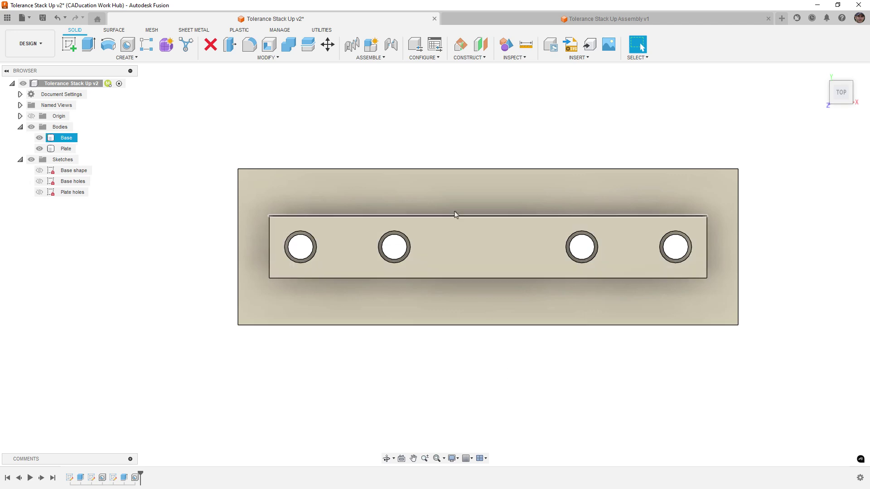
- Save Tolerance Stack Up as version 3 and switch to Tolerance Stack Up Assembly v1
key("ctrl+s")
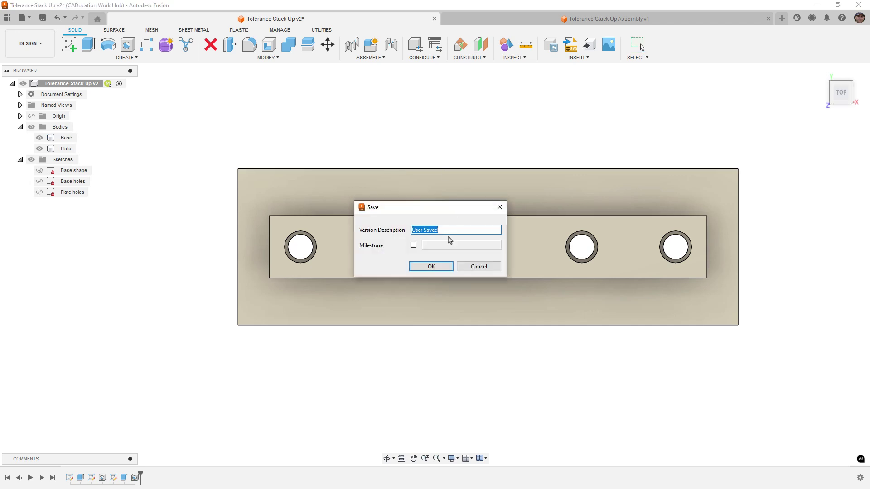
left_click(436, 266)
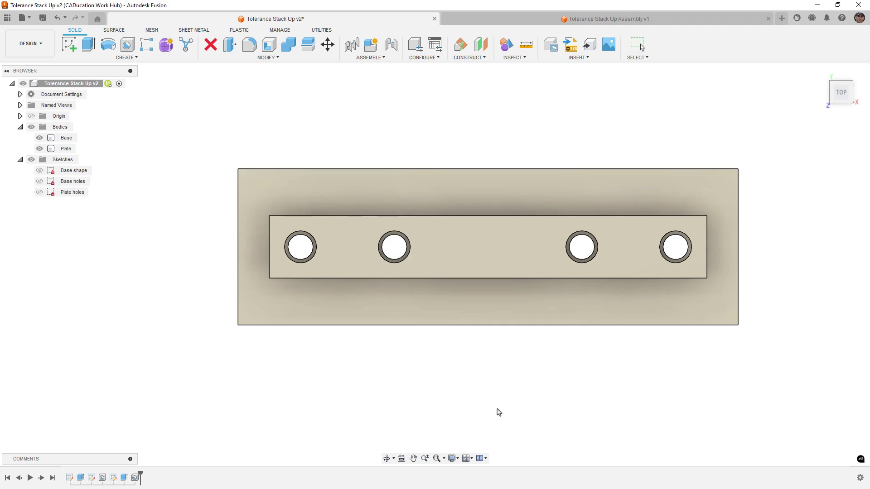
left_click(629, 21)
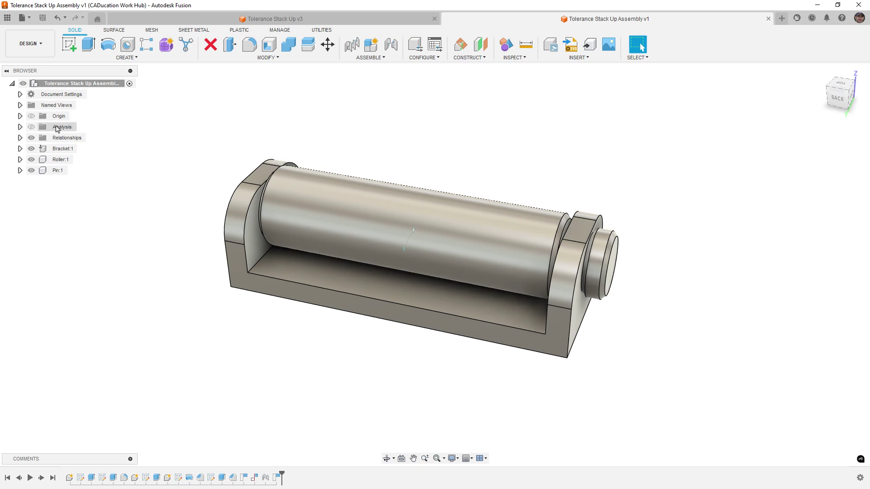
- Make the Analysis folder visible to show the hatched cross-section of bracket, roller and pin
left_click(34, 129)
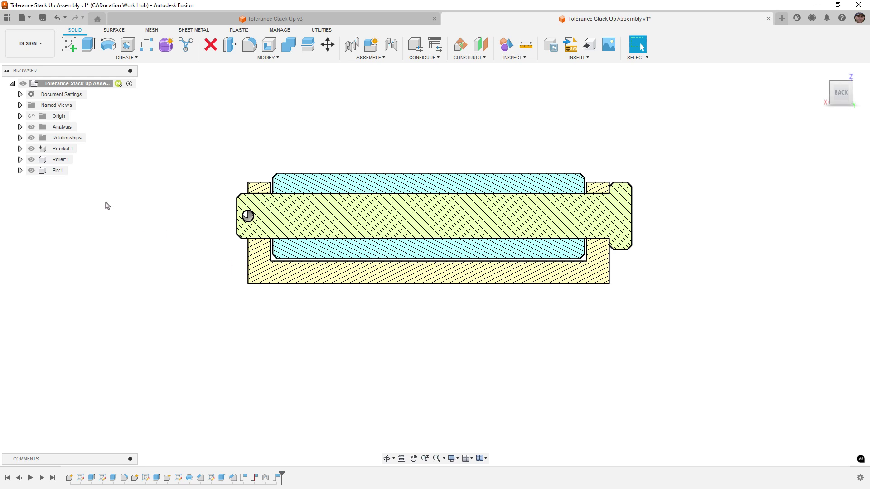
- Activate Bracket:1, show Sketch1 with its dimensions, and place both 90.0° angles below the bracket
left_click(82, 149)
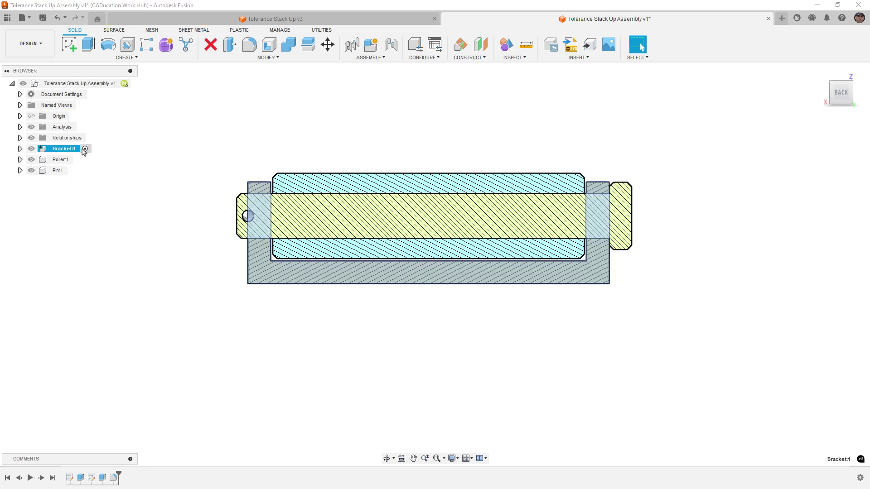
left_click(20, 148)
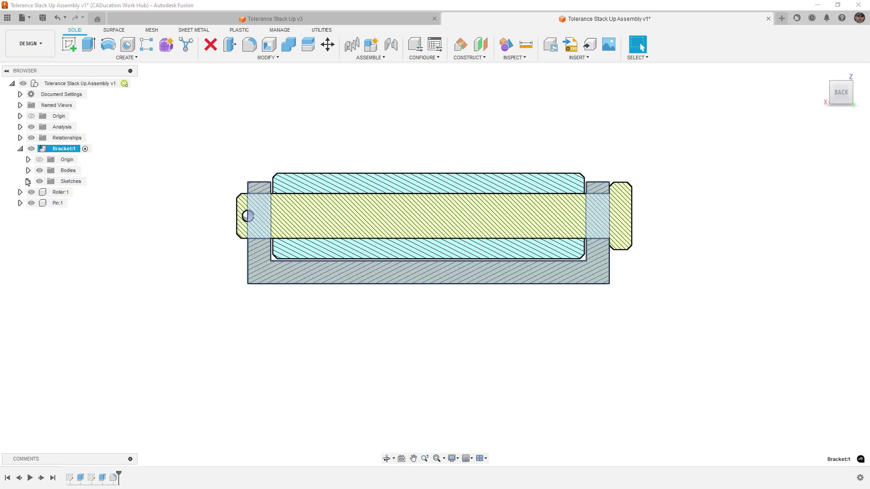
left_click(28, 181)
left_click(47, 192)
right_click(67, 194)
left_click(92, 331)
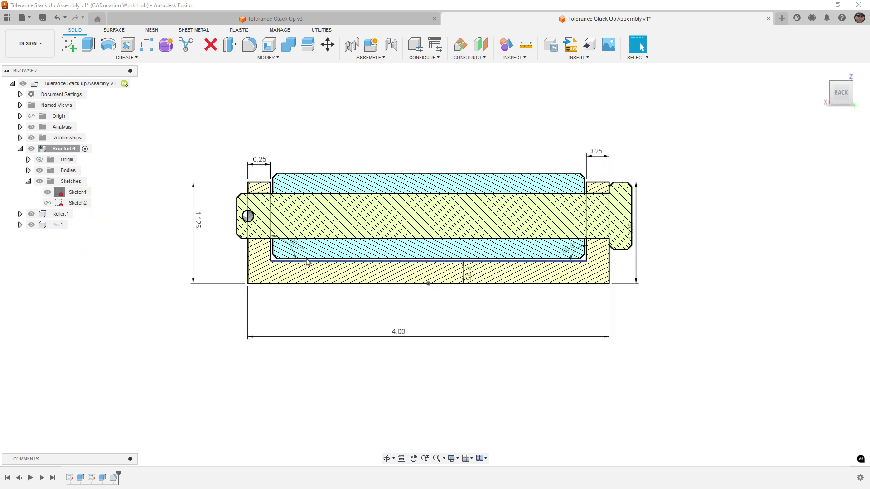
left_click_drag(298, 248, 300, 306)
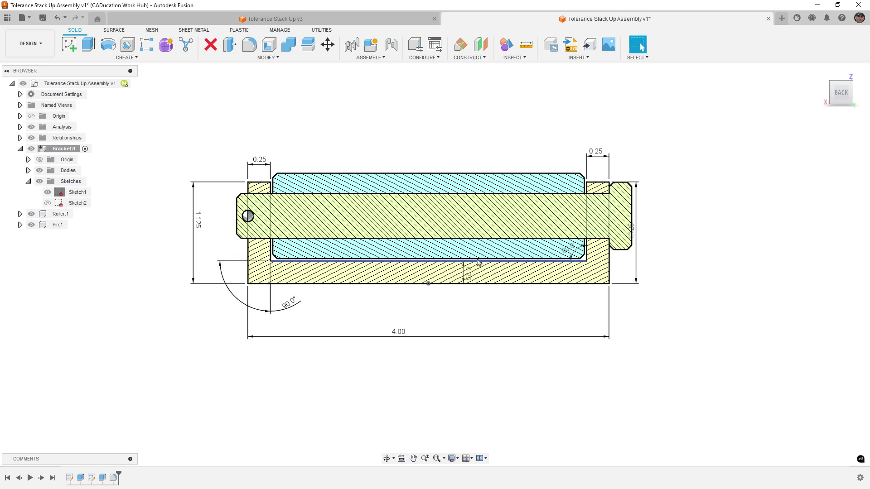
left_click_drag(571, 252, 547, 315)
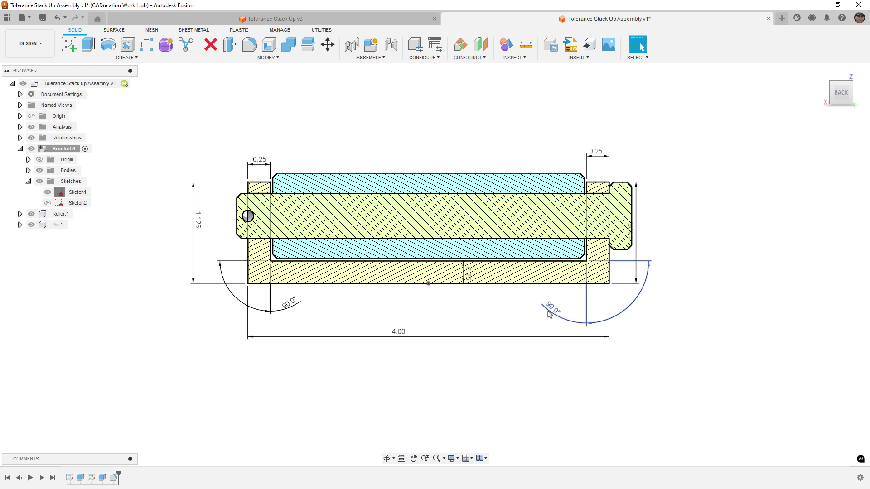
- Change both bracket wall angle dimensions from 90° to 91°
double_click(552, 310)
type("91")
key("Return")
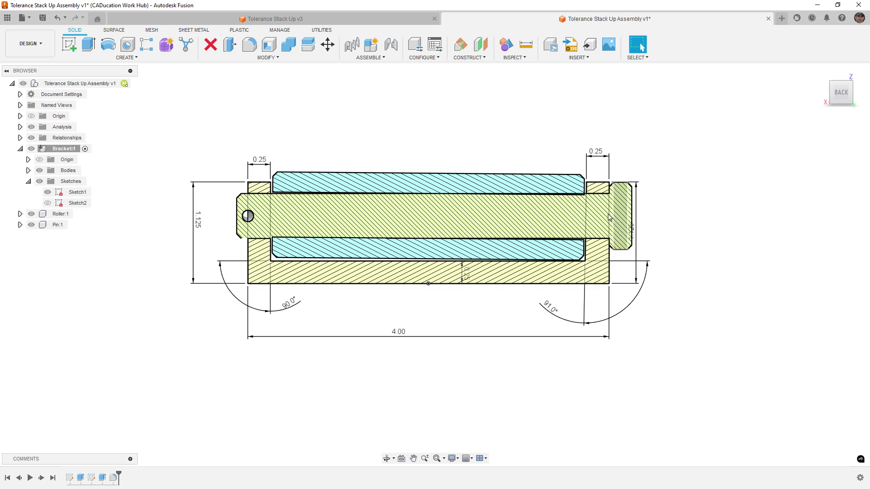
double_click(290, 303)
type("91")
key("Return")
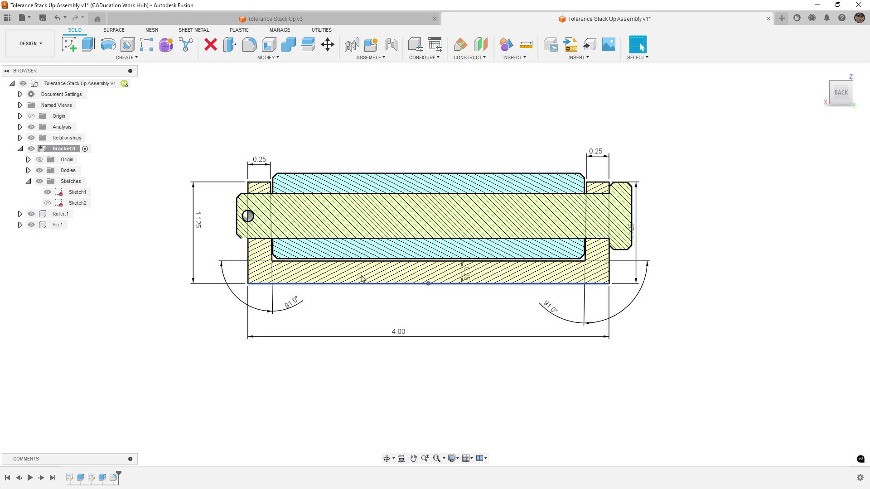
scroll(584, 259, "up", 3)
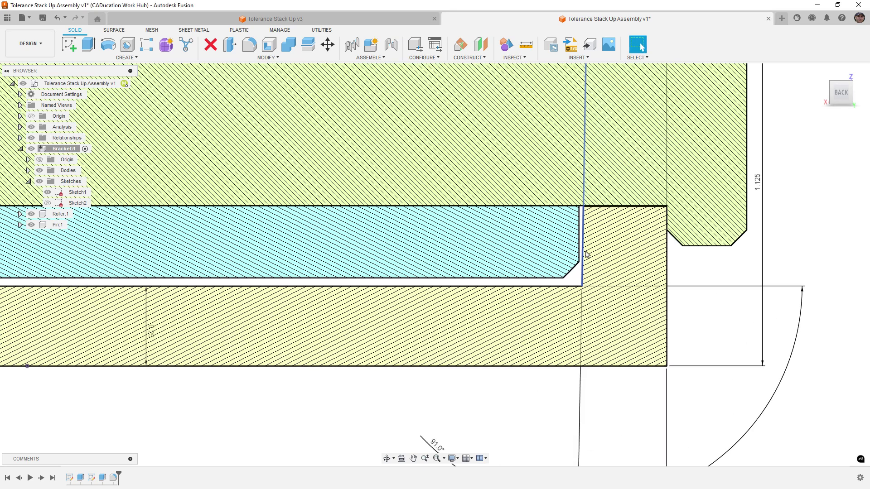
scroll(586, 254, "up", 2)
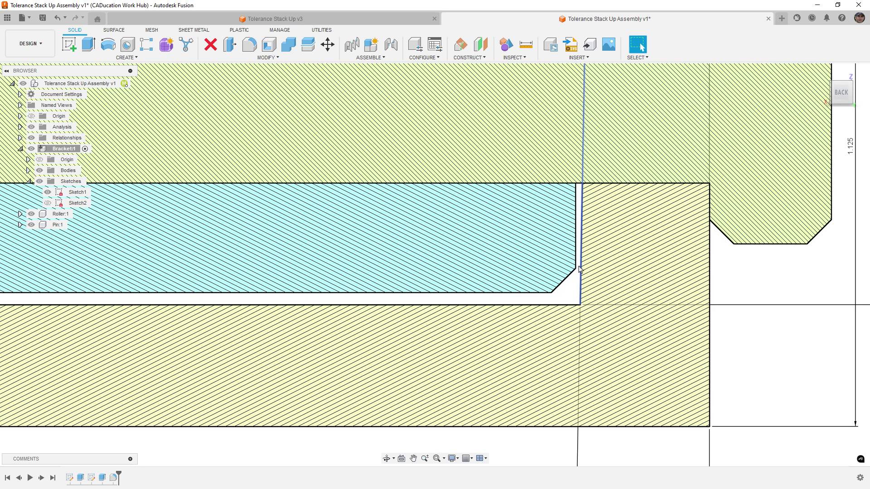
scroll(579, 270, "down", 5)
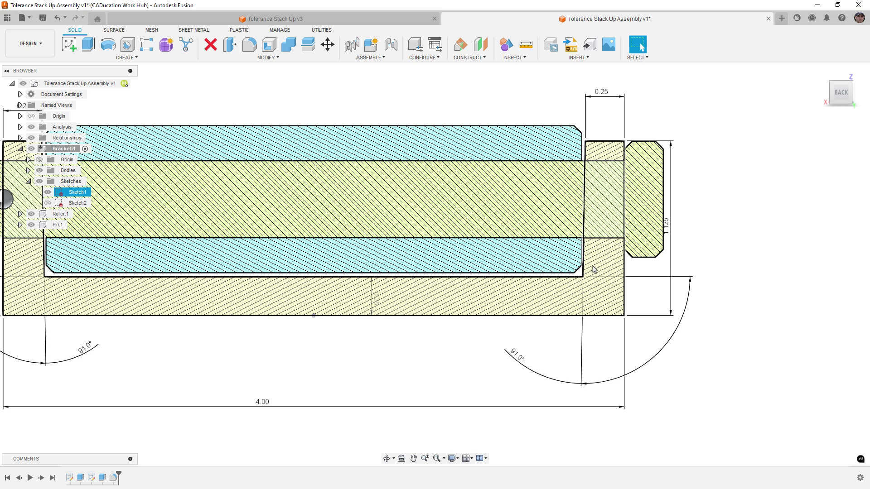
scroll(584, 142, "down", 3)
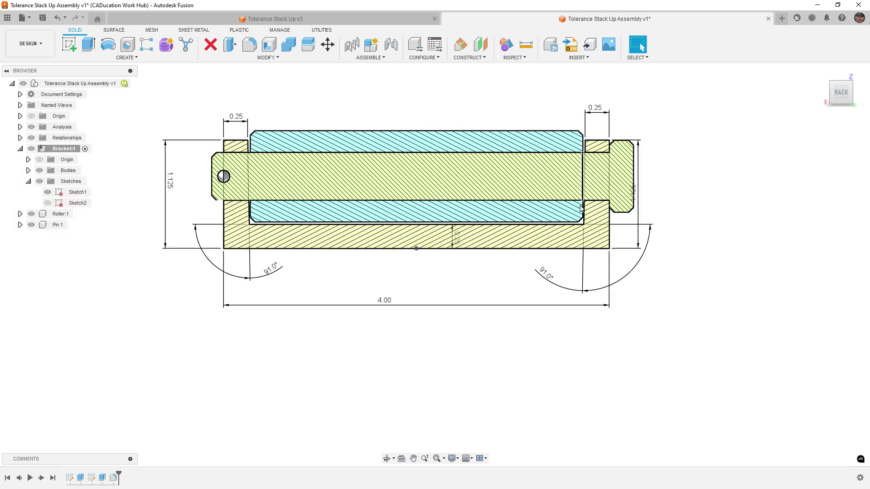
- Set the right and left bracket wall angles back to 90°
double_click(543, 273)
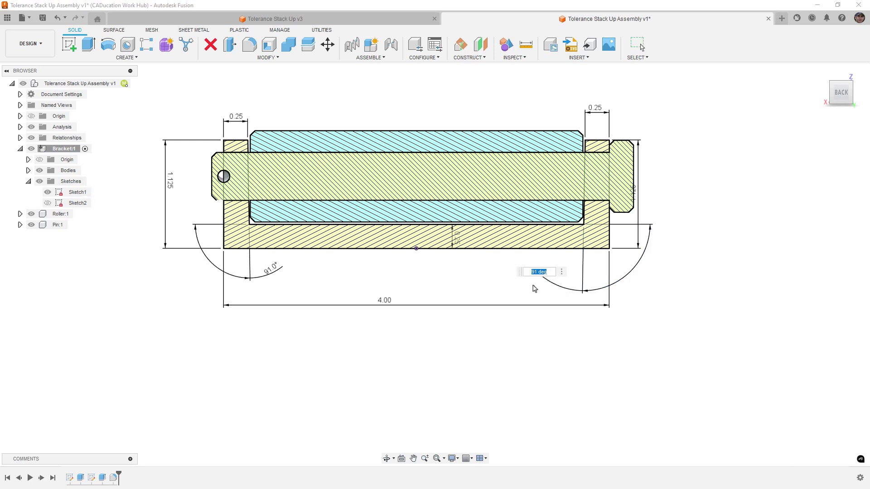
type("90")
key("Return")
double_click(276, 267)
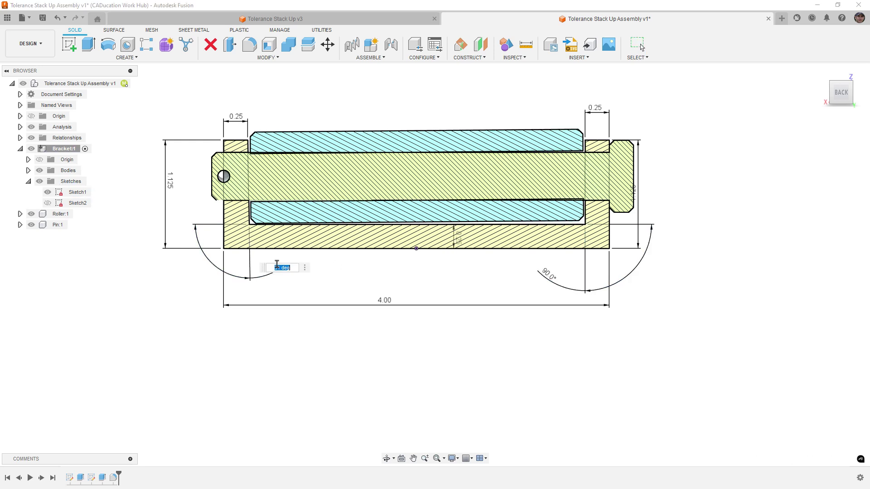
type("90")
key("Return")
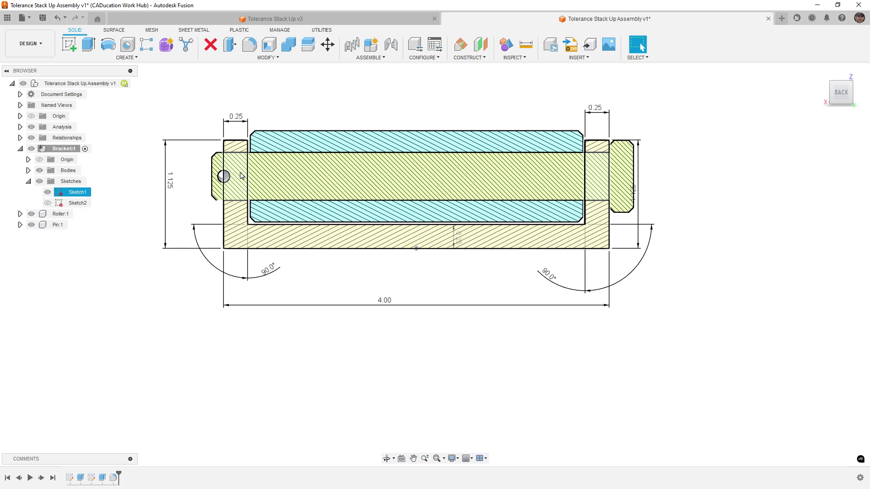
- Move the 1.125 dimensions aside and increase the 0.25 base dimension by .05 to 0.30
left_click_drag(639, 194, 685, 194)
left_click_drag(454, 244, 461, 271)
double_click(461, 270)
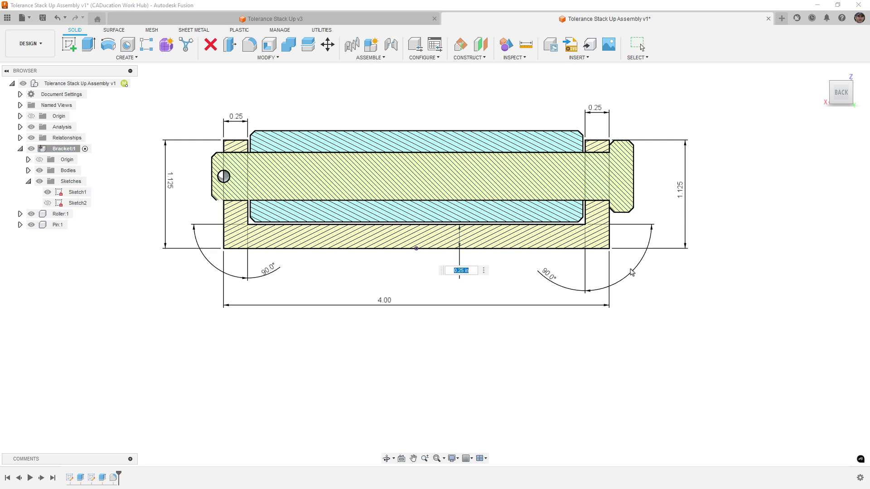
key("End")
type("+.05")
key("Return")
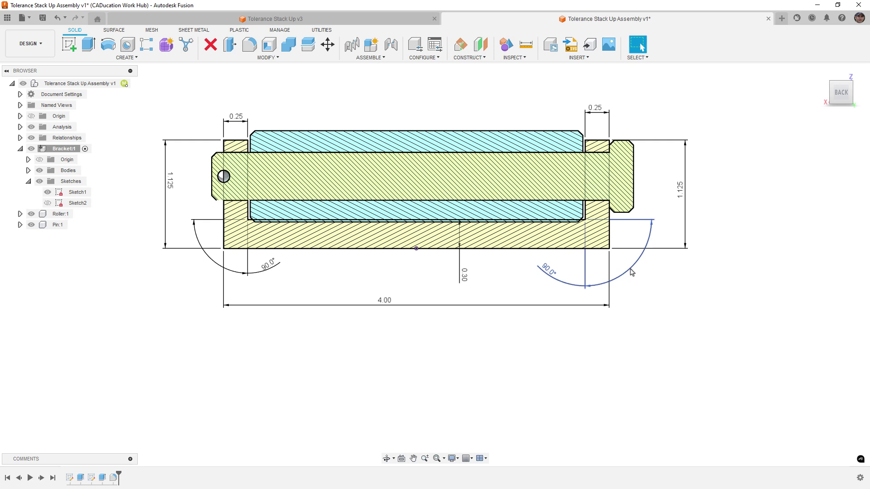
- Change the base dimension increment from +.05 to +.01, making it 0.26
left_click(572, 232)
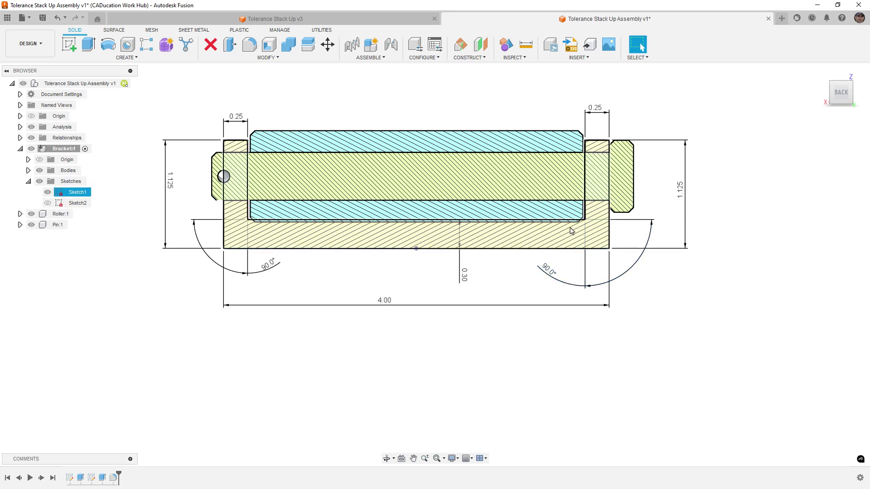
left_click(575, 222)
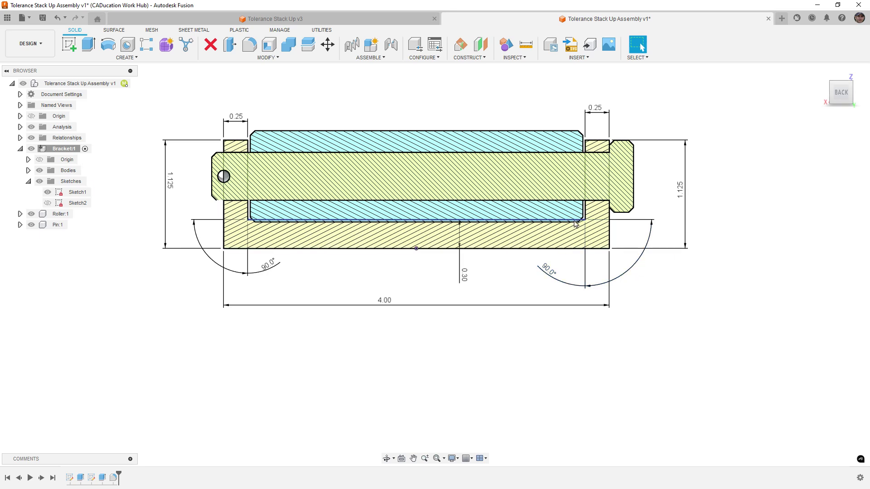
double_click(464, 274)
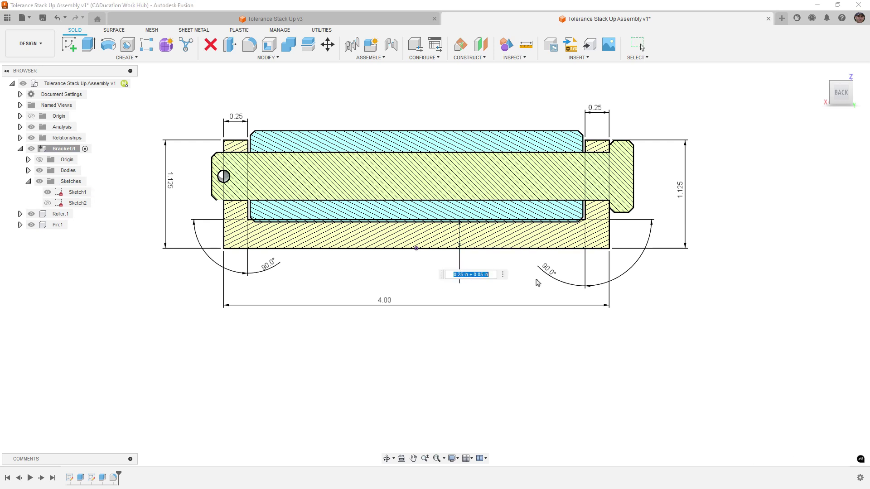
left_click(480, 275)
key("Delete")
type("1")
key("Return")
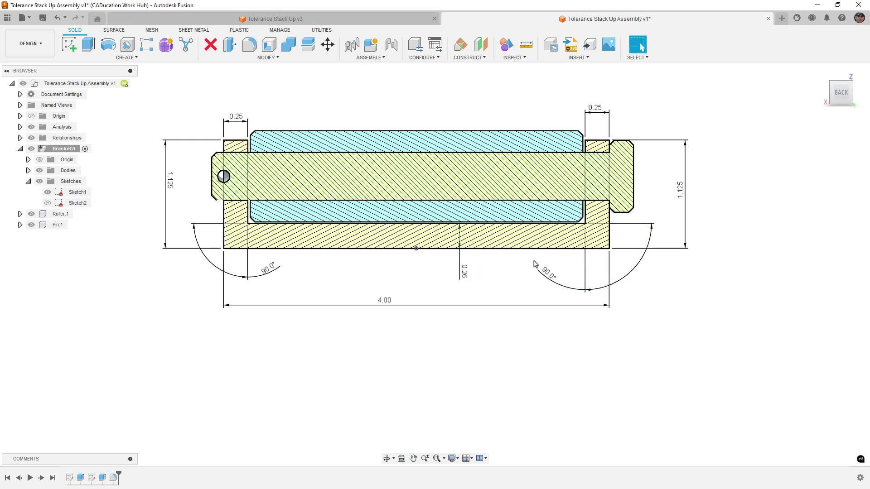
scroll(571, 225, "up", 8)
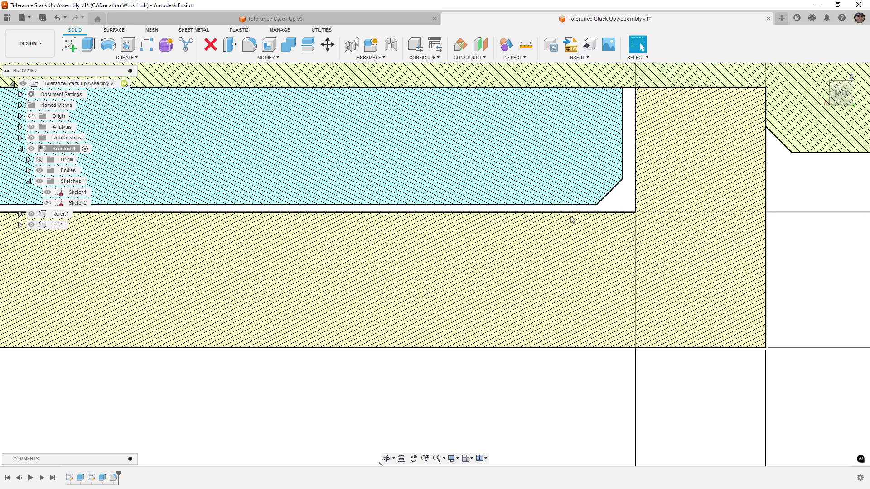
left_click(572, 218)
scroll(536, 316, "down", 1)
scroll(536, 316, "down", 5)
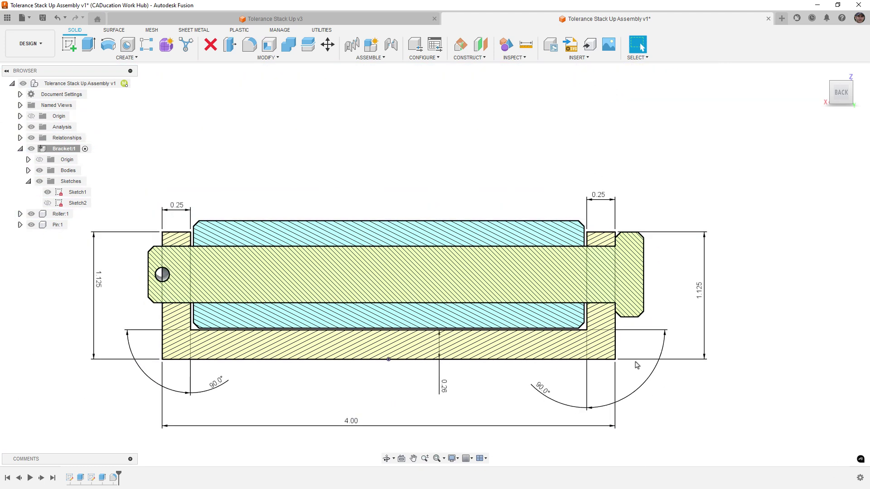
left_click(637, 358)
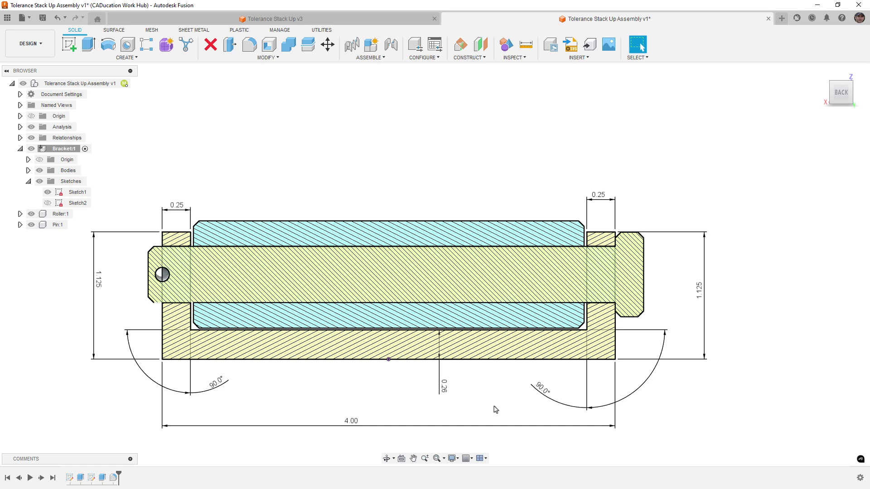
double_click(176, 205)
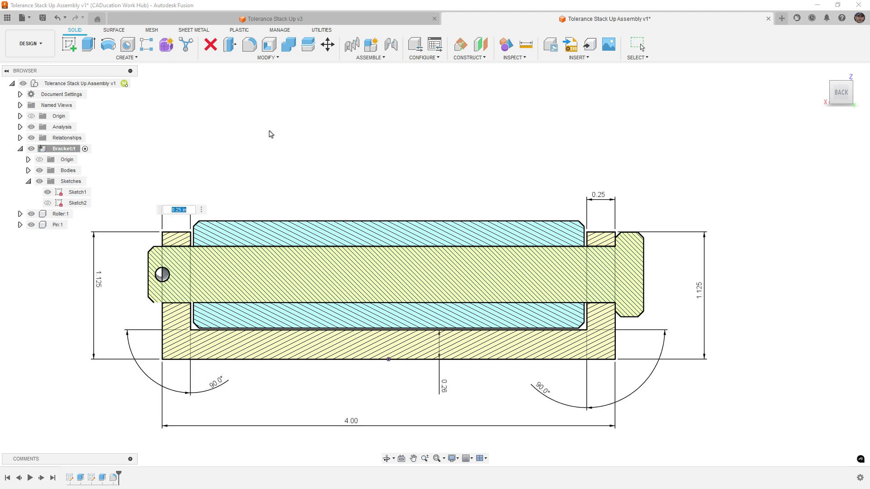
key("End")
type("+")
type("0.05")
key("Return")
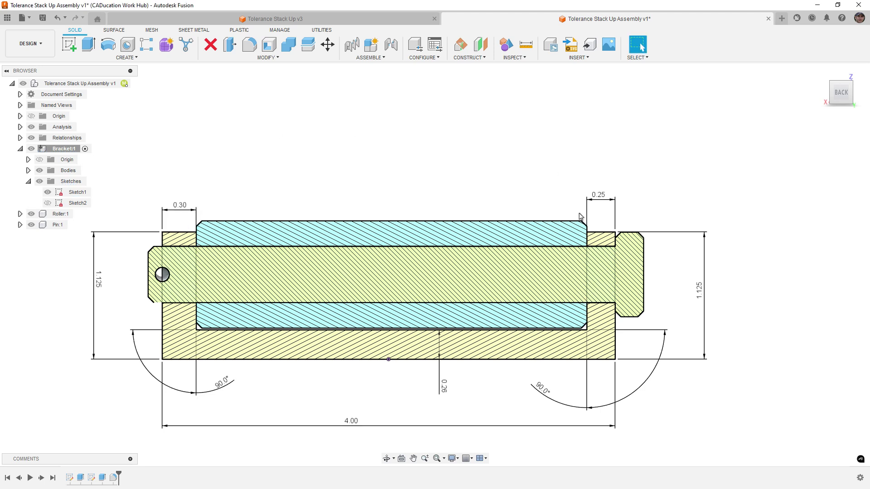
double_click(598, 195)
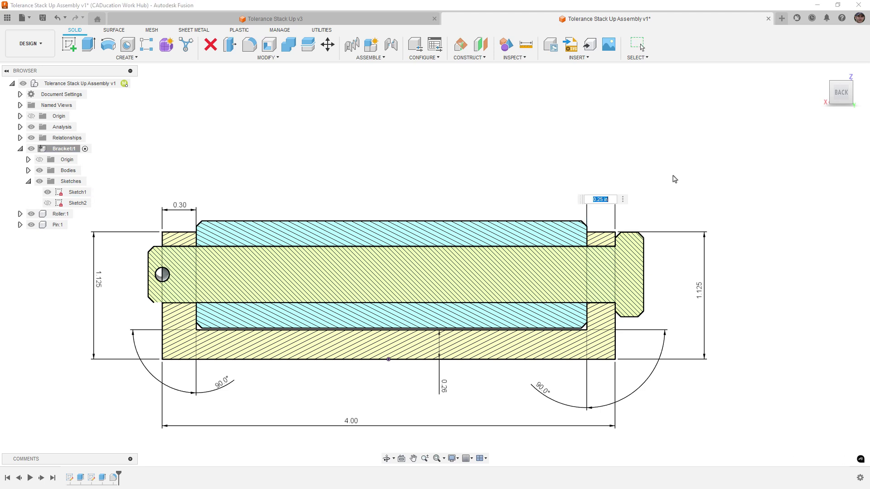
key("End")
type("+0.05")
key("Return")
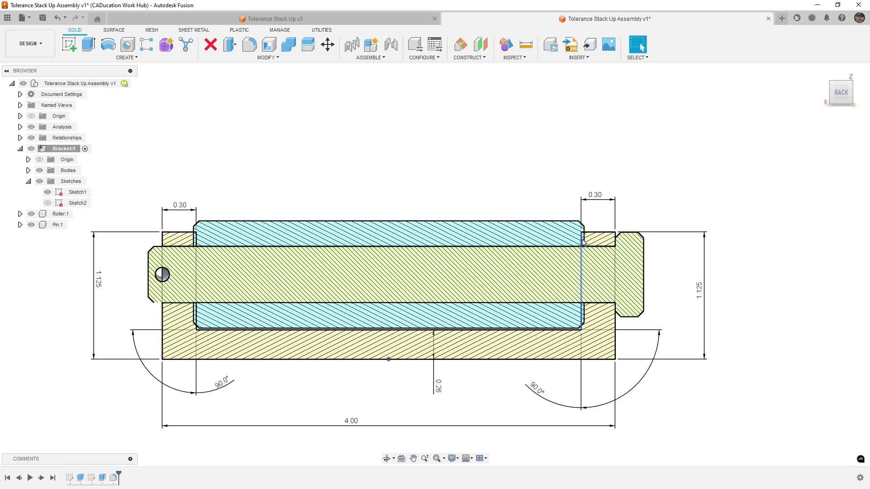
key("ctrl+z")
key("ctrl+z")
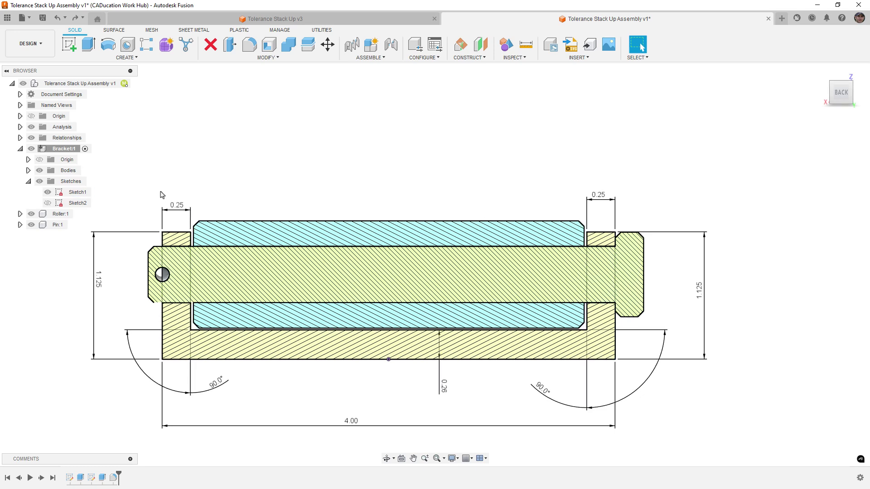
left_click(64, 214)
- Activate Roller:1 and show its Sketch1 dimensions
left_click(78, 214)
left_click(20, 214)
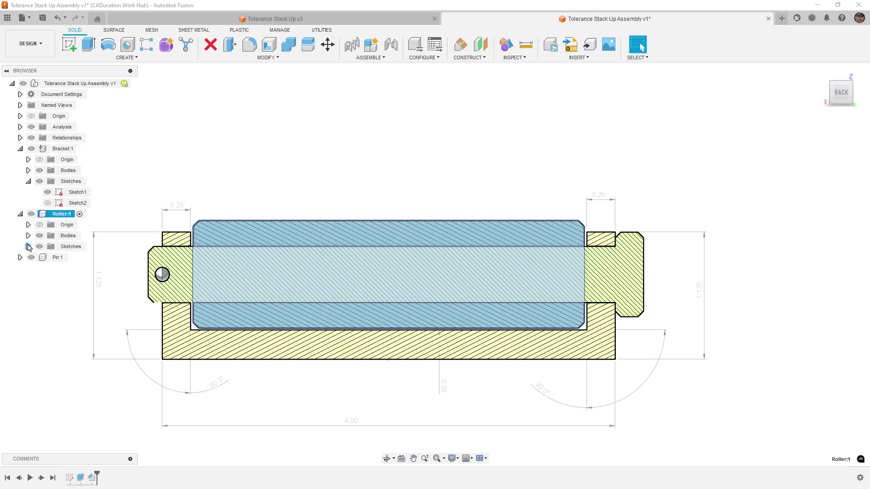
left_click(28, 247)
right_click(66, 260)
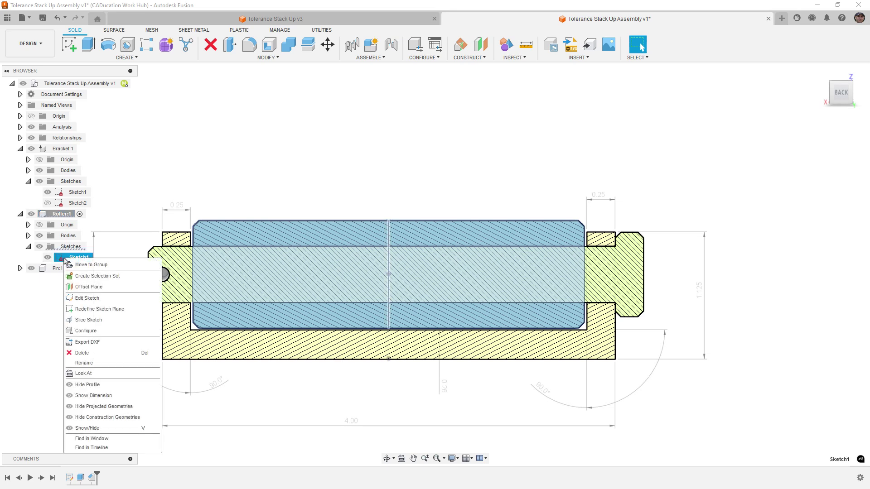
left_click(93, 396)
- View the roller from the Left and raise its Ø0.95 diameter by .05 to Ø1.00
mouse_move(263, 355)
middle_mouse_down("shift")
mouse_move(309, 356)
mouse_move(286, 351)
middle_mouse_up("shift")
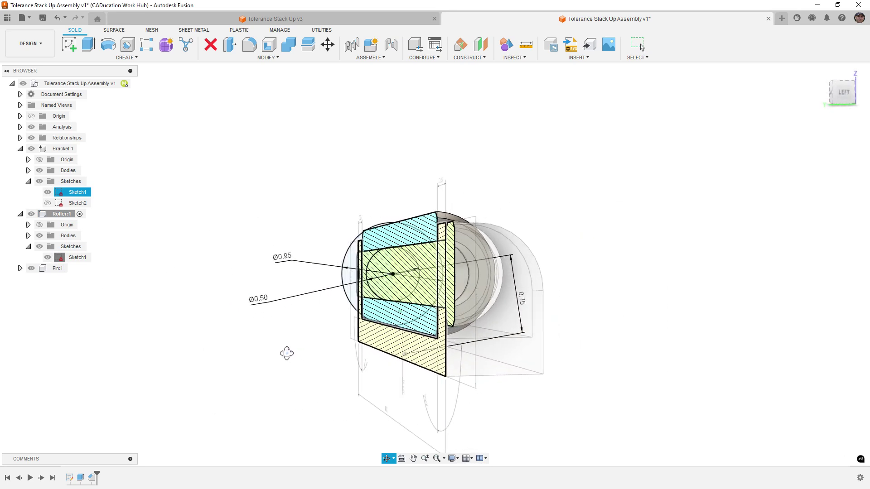
left_click(841, 95)
left_click(283, 246)
left_click_drag(283, 246, 280, 240)
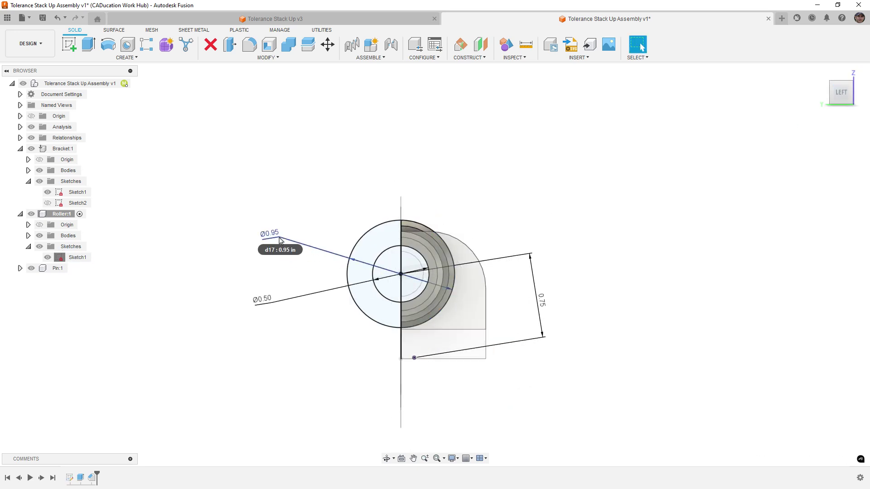
scroll(279, 240, "up", 2)
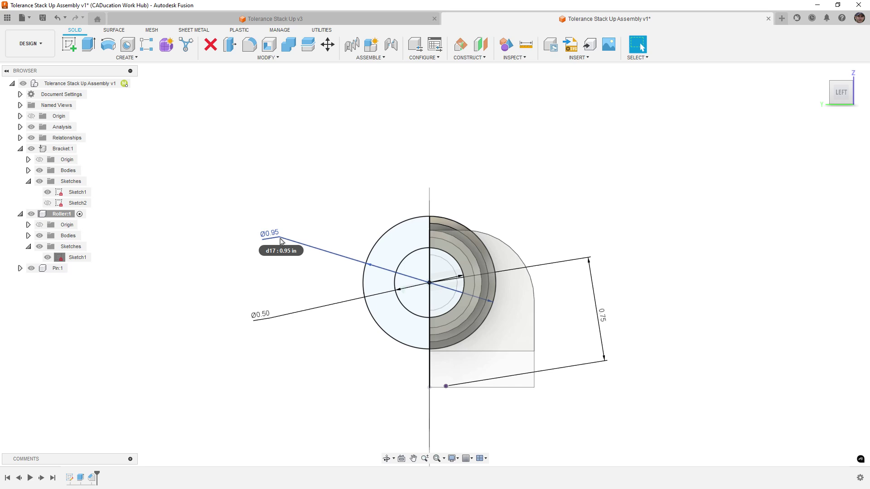
double_click(281, 241)
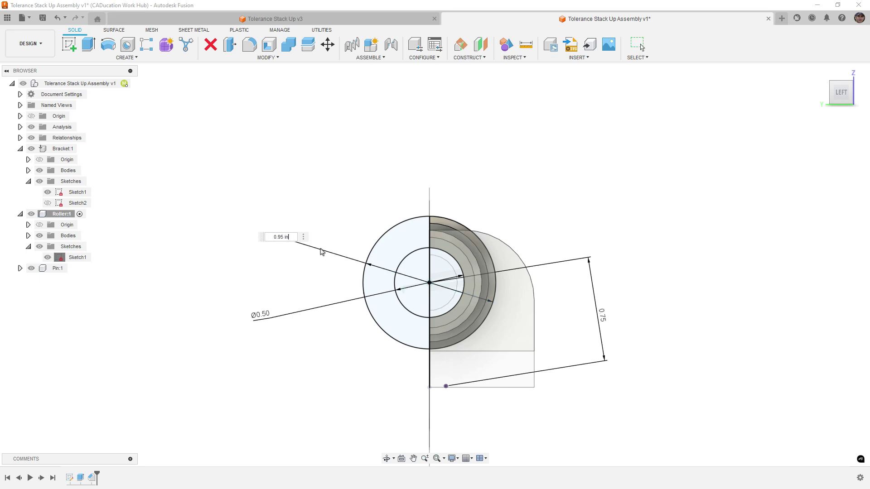
type("+.05")
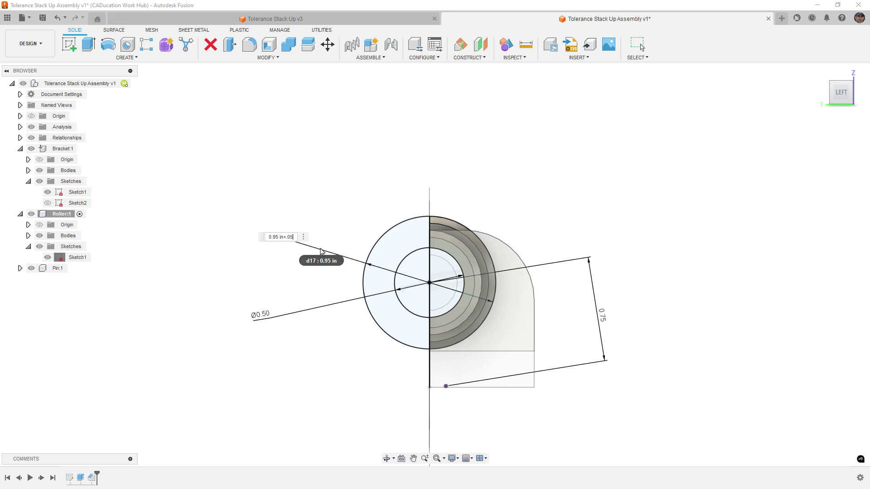
key("Return")
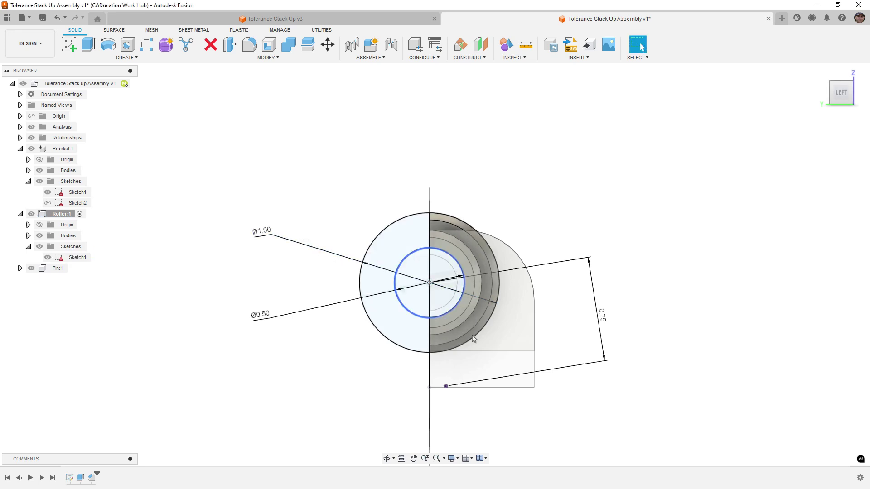
scroll(458, 359, "up", 5)
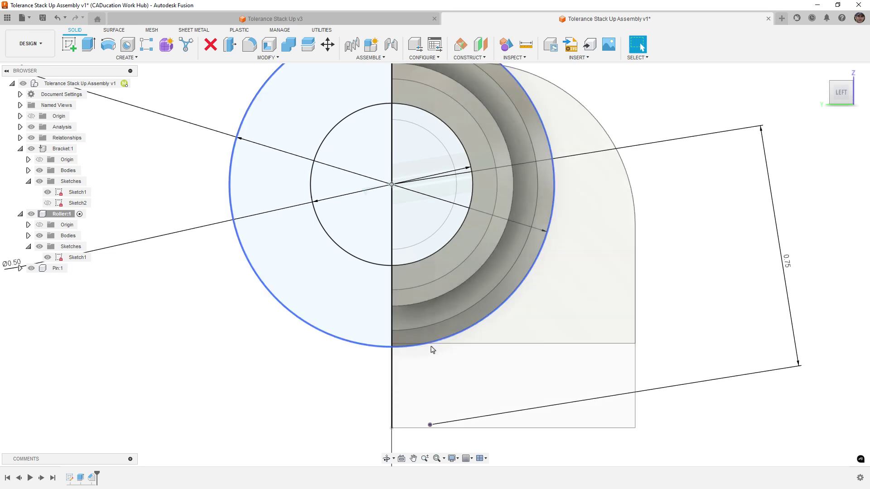
scroll(516, 350, "down", 2)
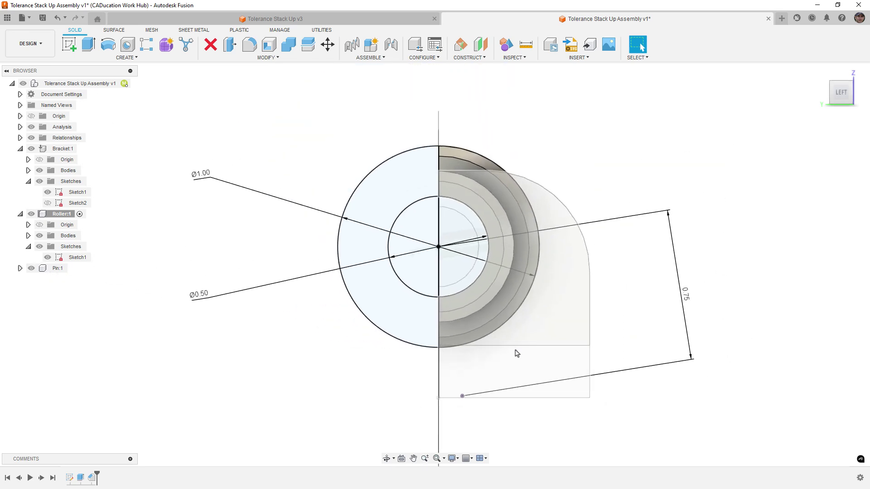
scroll(515, 352, "down", 1)
- Add +.002 to the Ø0.50 bore dimension, making it Ø0.502
double_click(200, 295)
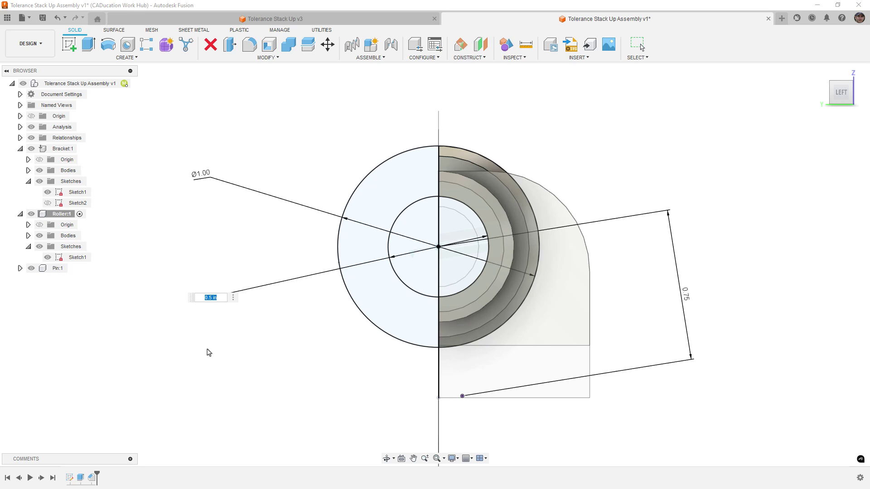
key("End")
type("+.002")
key("Return")
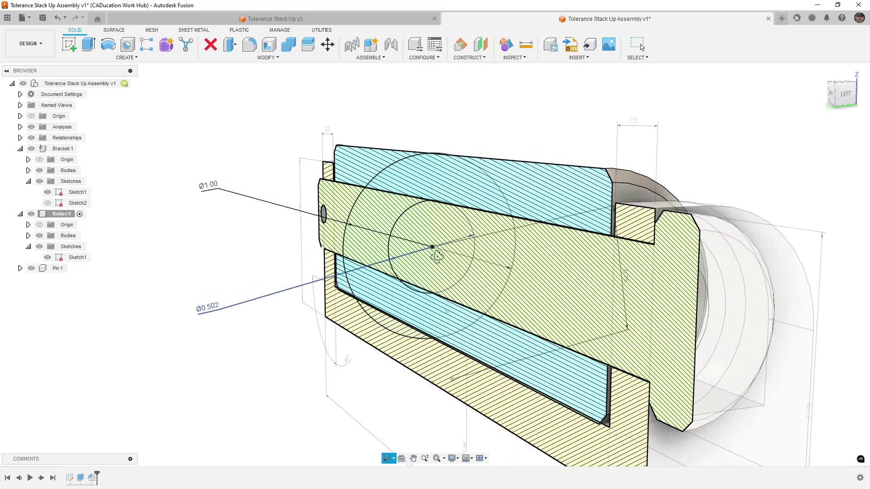
scroll(425, 211, "down", 3)
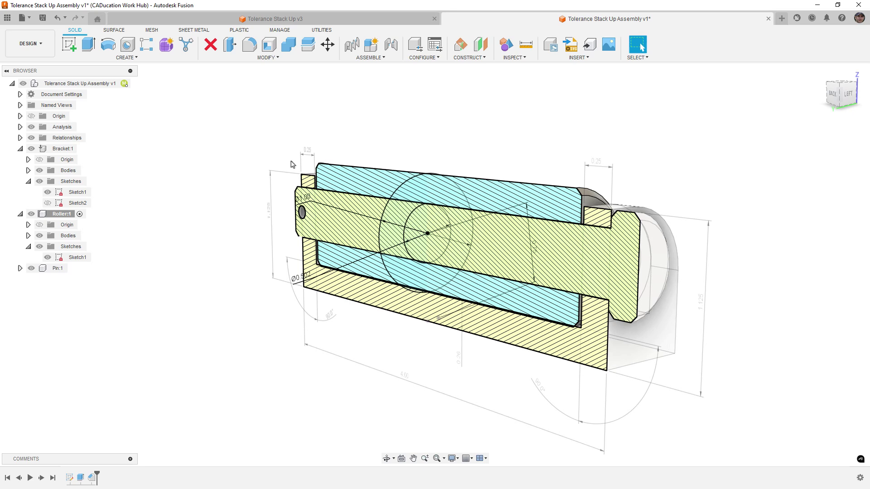
- Edit the roller Extrude from the Back view and set its distance to 3.45 in-.05
left_click(49, 258)
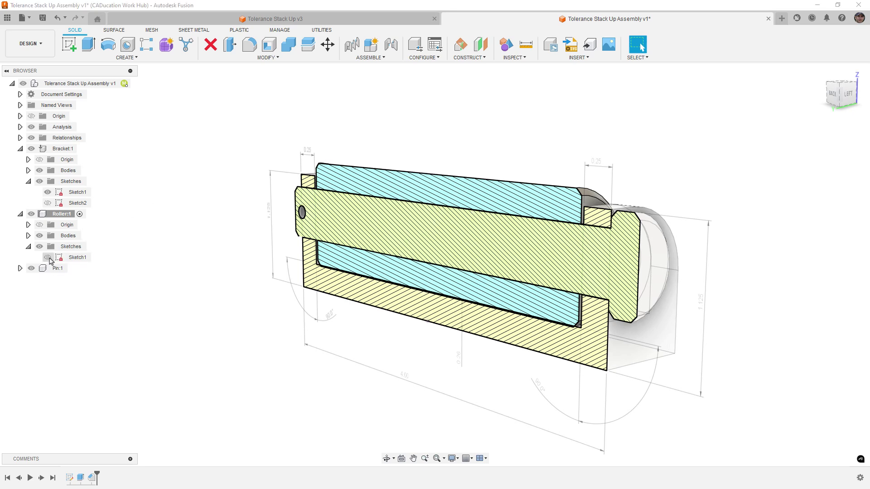
double_click(81, 478)
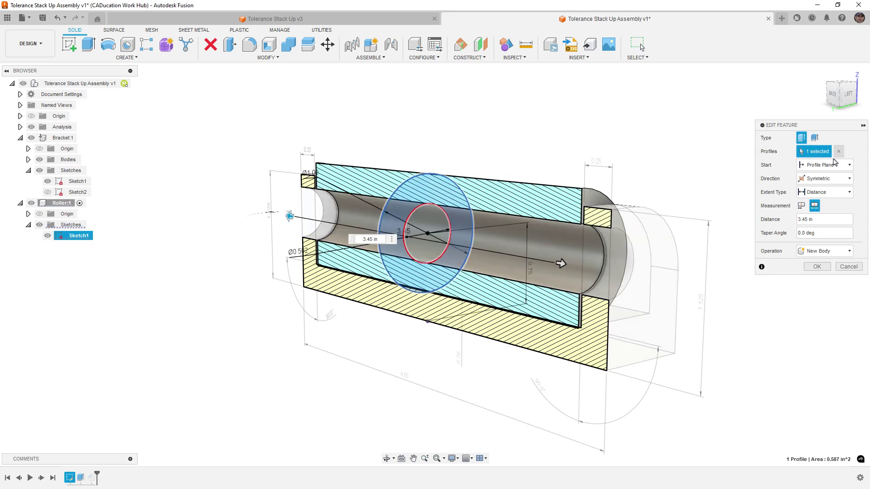
left_click(832, 98)
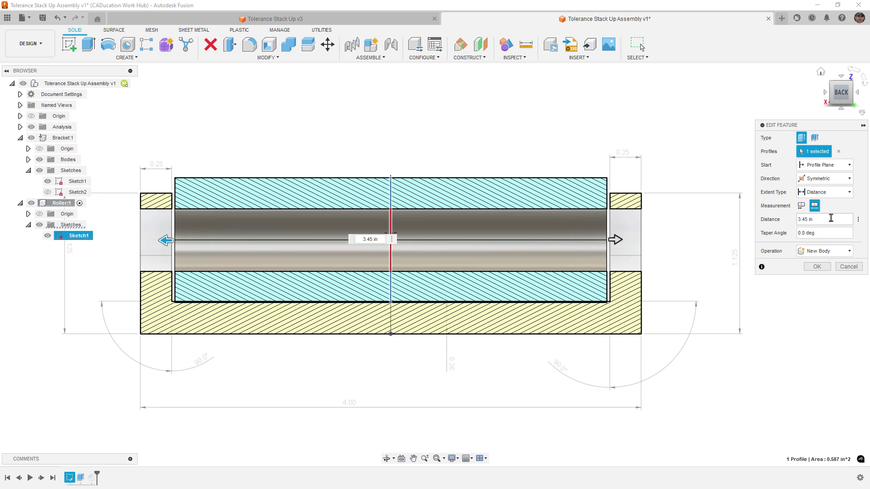
type("+.05")
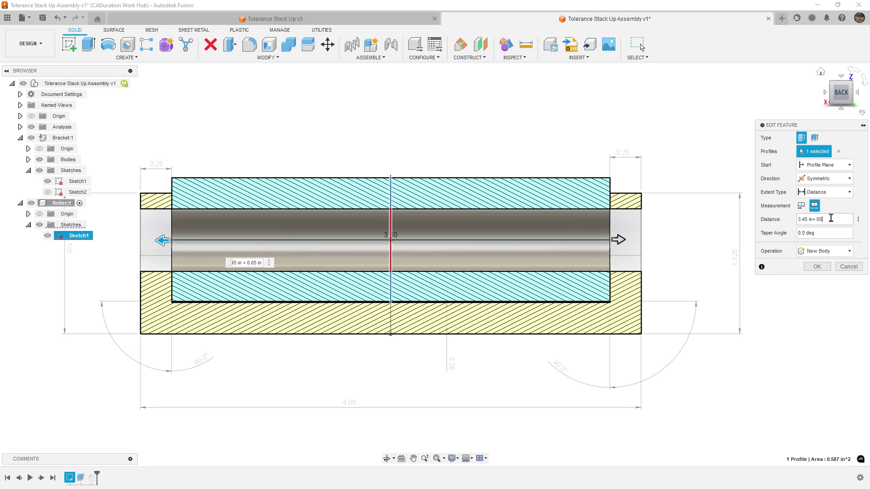
key("BackSpace")
type("-")
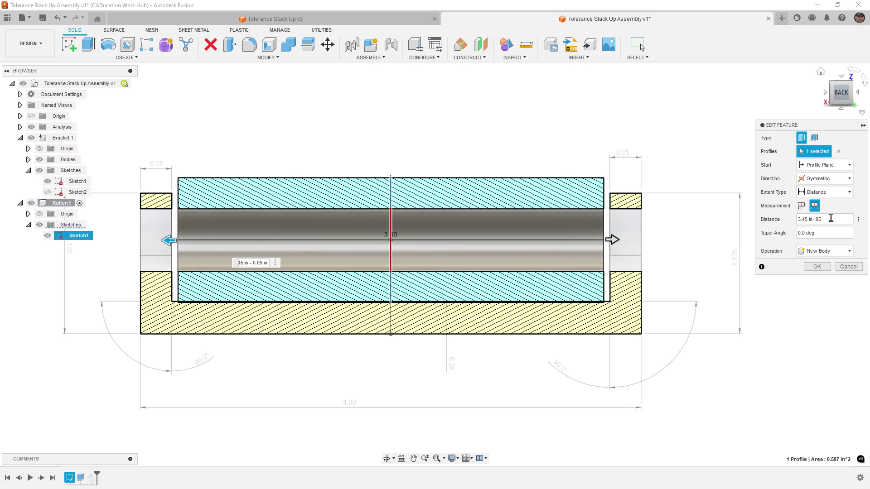
key("Return")
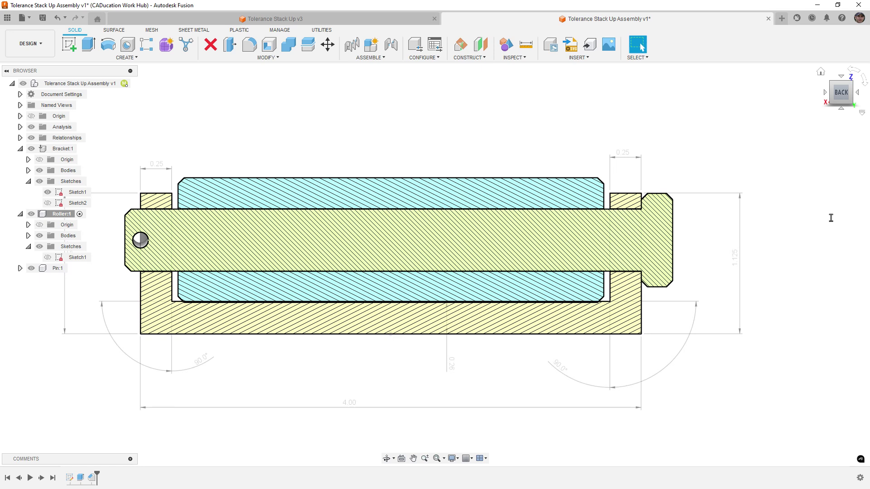
- Hide the bracket sketch and collapse the sketch folders and the Bracket and Roller components
left_click(47, 193)
left_click(28, 181)
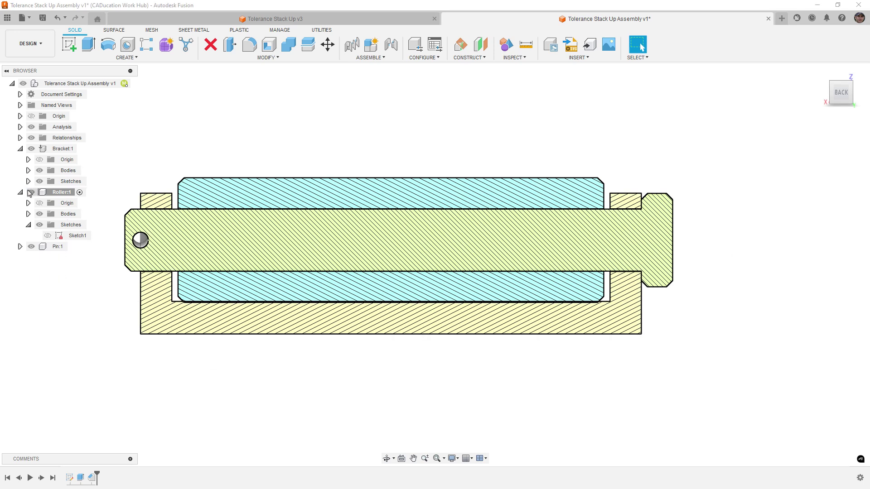
left_click(28, 225)
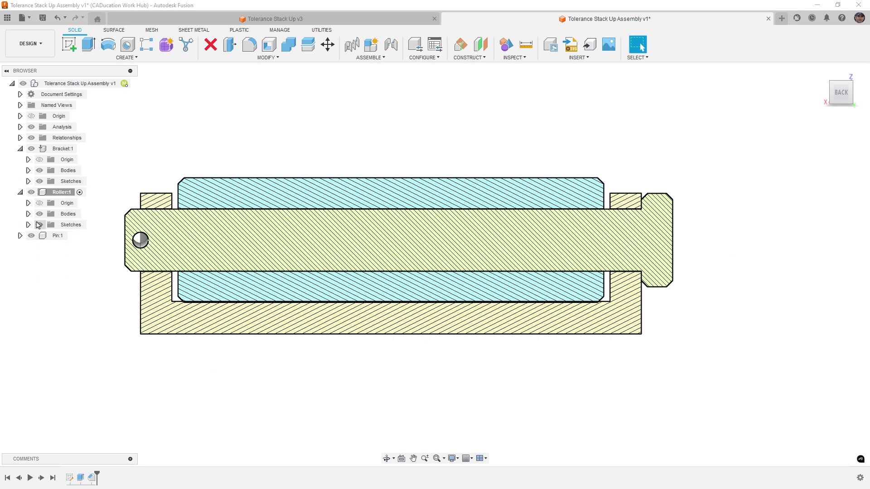
left_click(19, 148)
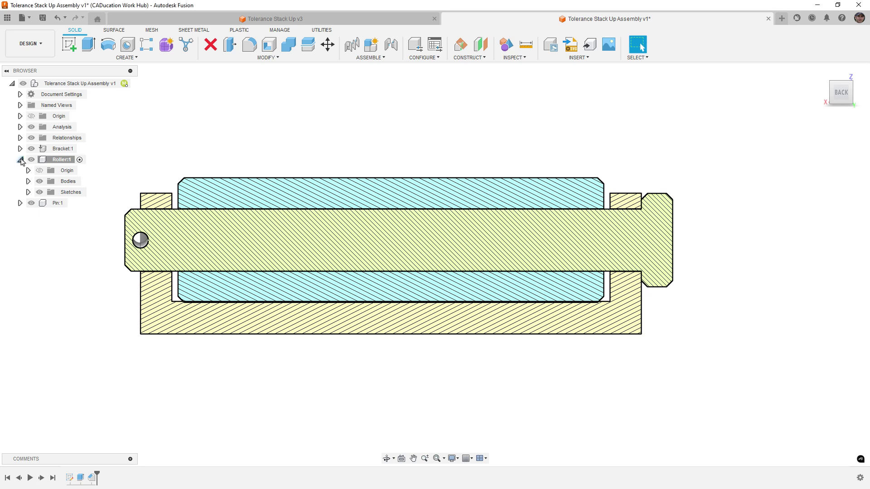
left_click(20, 160)
- Turn off the section analysis and activate the top-level assembly, viewed from a frontal isometric angle
left_click(31, 127)
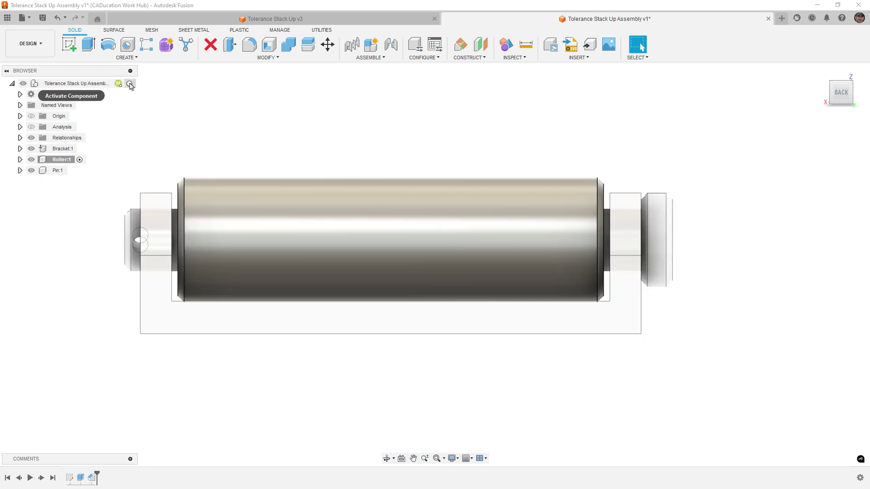
left_click(130, 85)
left_click(821, 71)
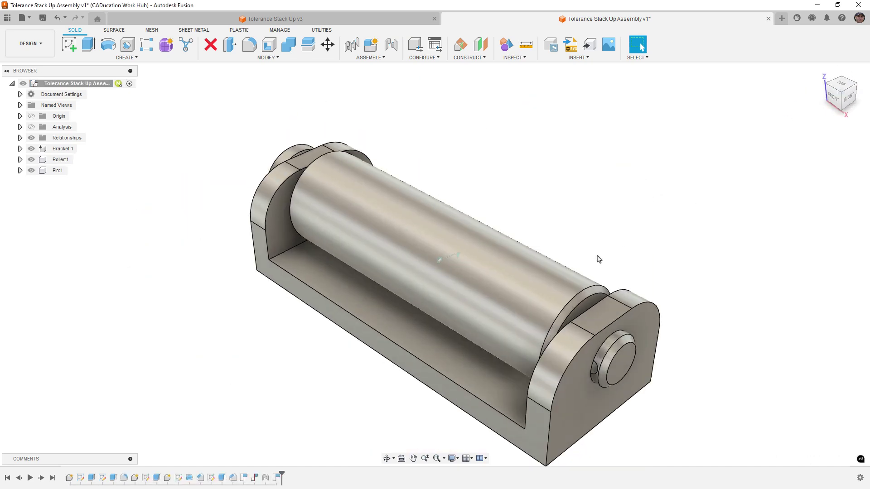
middle_click_drag(592, 259, 598, 288, "shift")
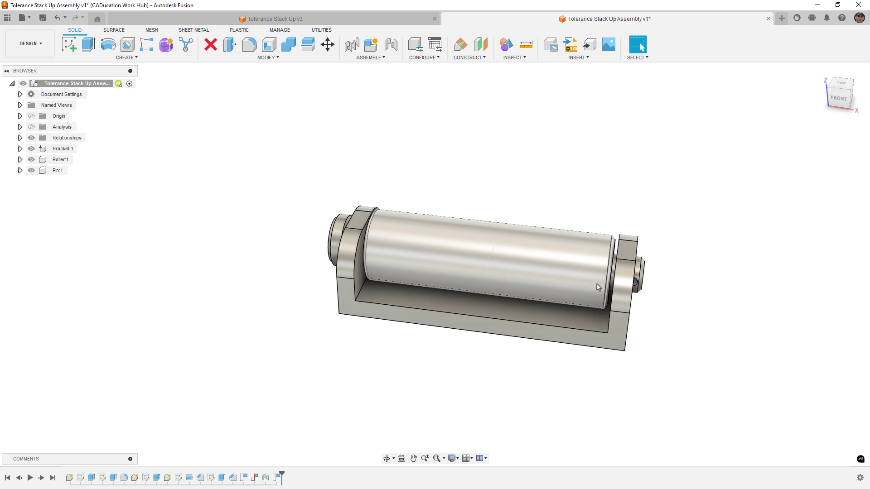
- Switch to Tolerance Stack Up v3 and show the Base holes sketch with hole dimensions 0.50, 1.25, 2.75, 3.50
left_click(367, 20)
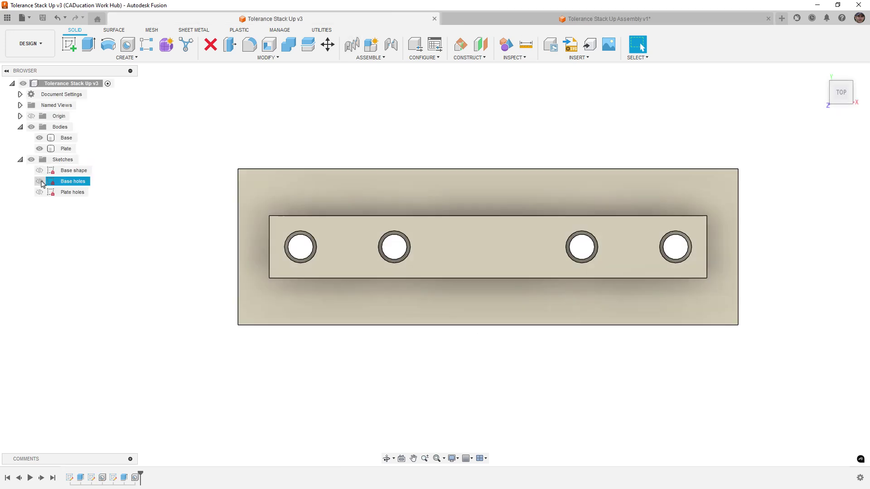
left_click(40, 181)
scroll(227, 185, "down", 2)
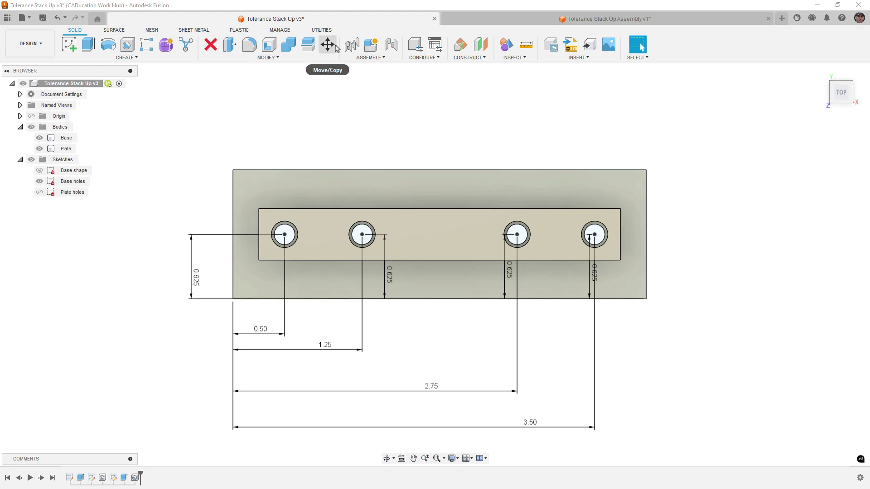
left_click(65, 148)
middle_click_drag(317, 235, 307, 203, "shift")
scroll(308, 202, "up", 5)
left_click(308, 209)
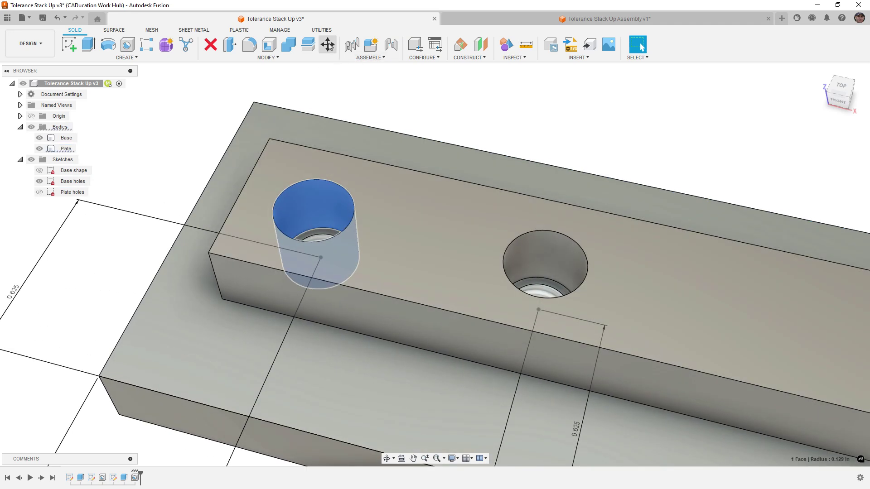
left_click(328, 45)
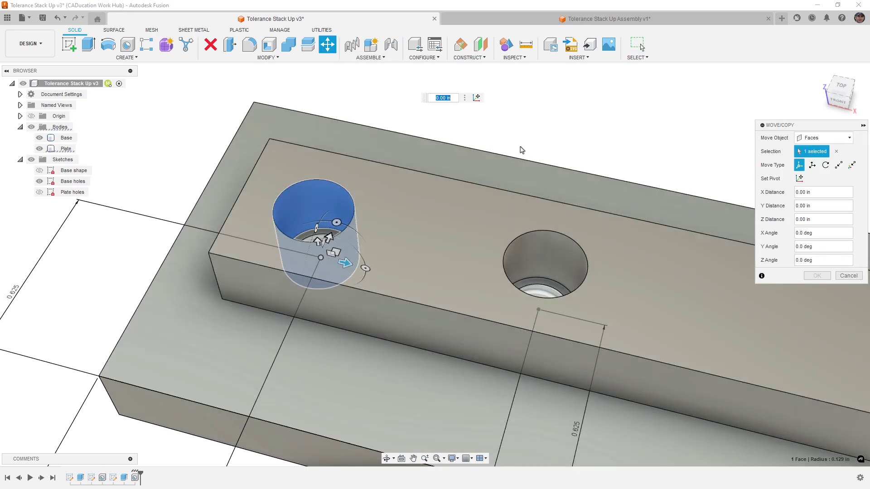
type(".05")
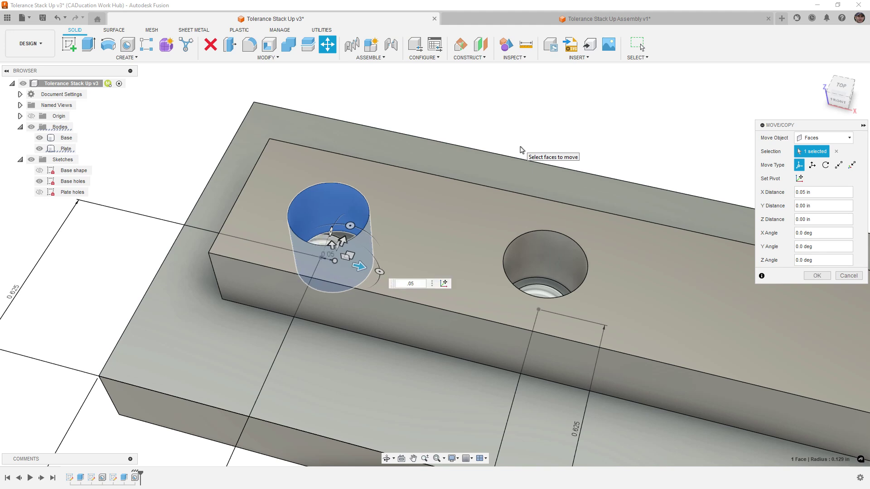
key("Return")
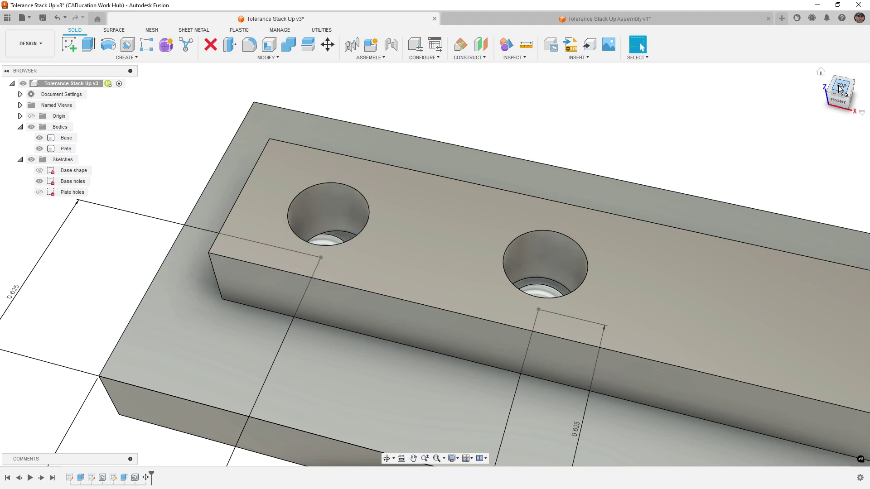
left_click(827, 95)
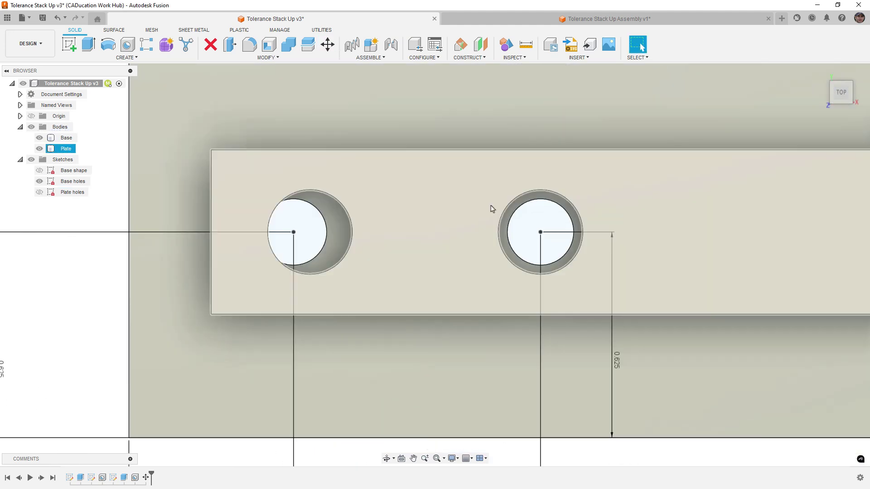
key("Escape")
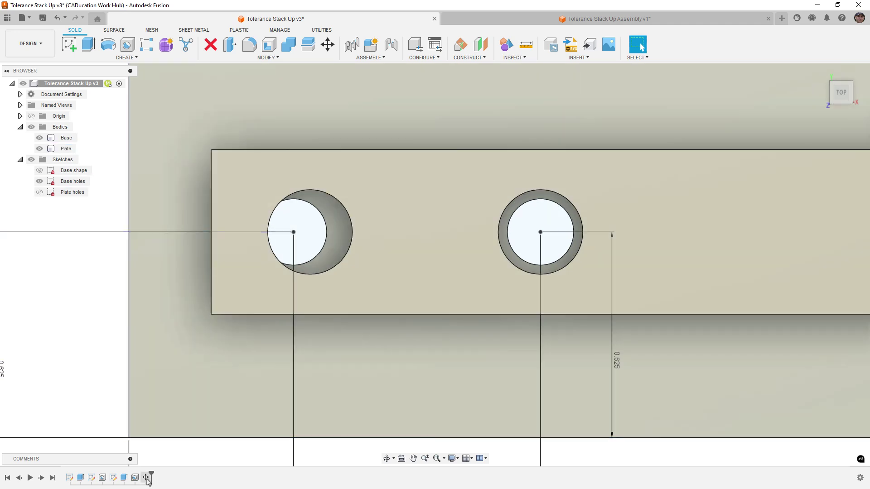
double_click(146, 478)
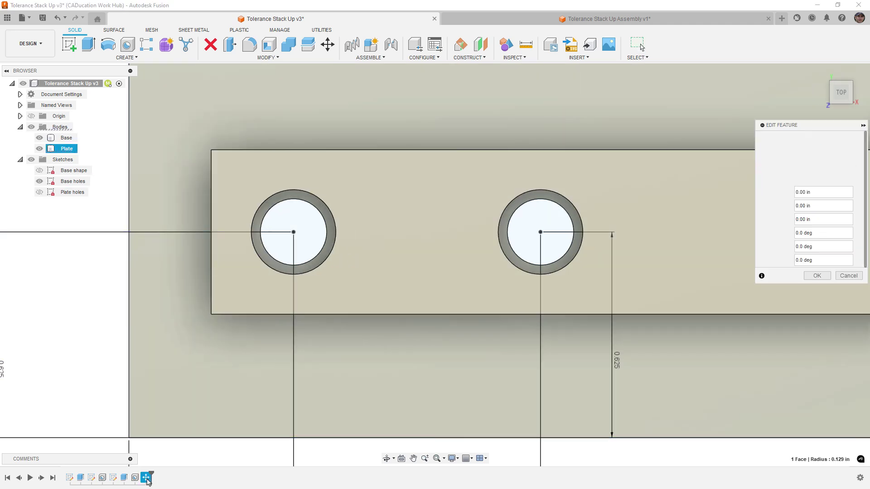
left_click(844, 277)
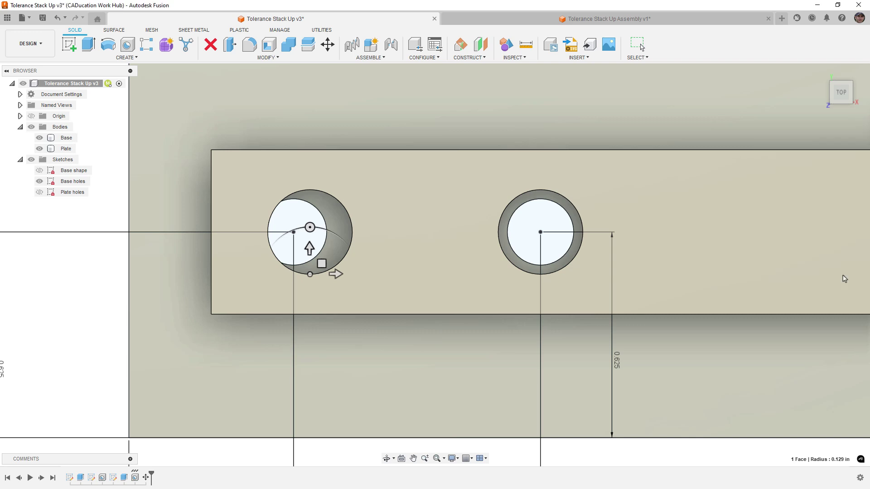
left_click(146, 478)
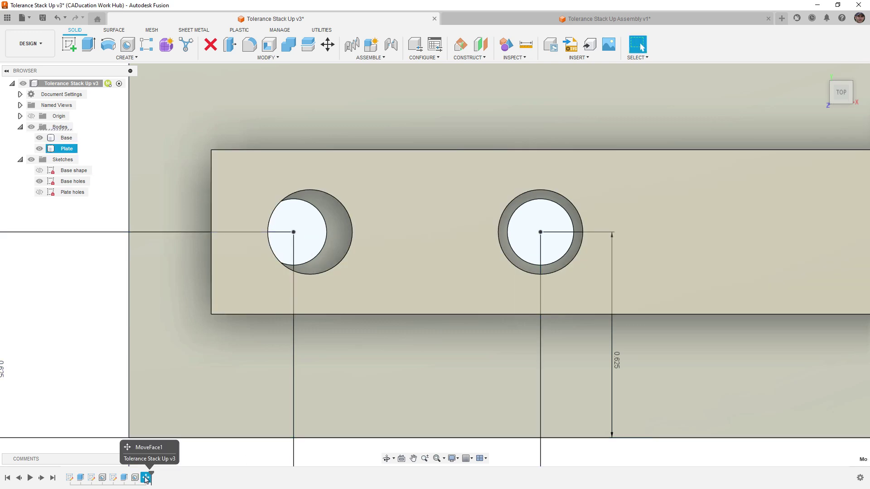
key("Delete")
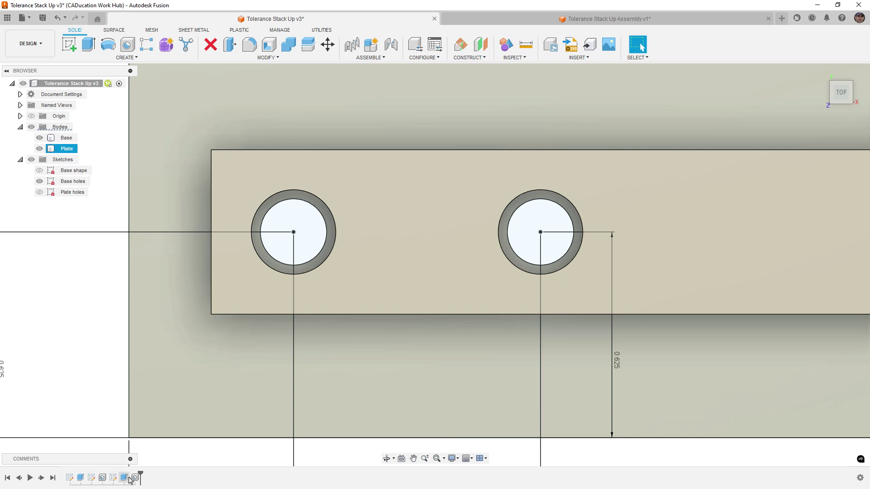
- Zoom out to see all four plate holes, then return to the Tolerance Stack Up Assembly v1 document
scroll(258, 402, "down", 3)
scroll(274, 380, "down", 2)
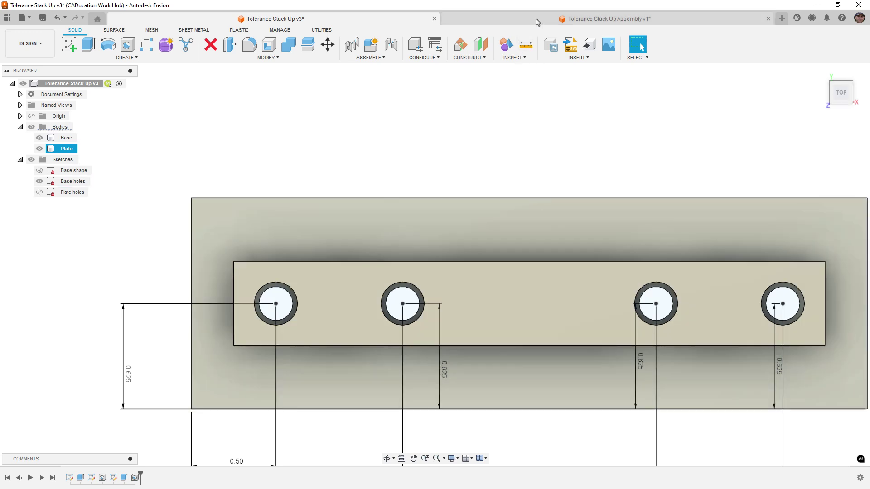
left_click(536, 20)
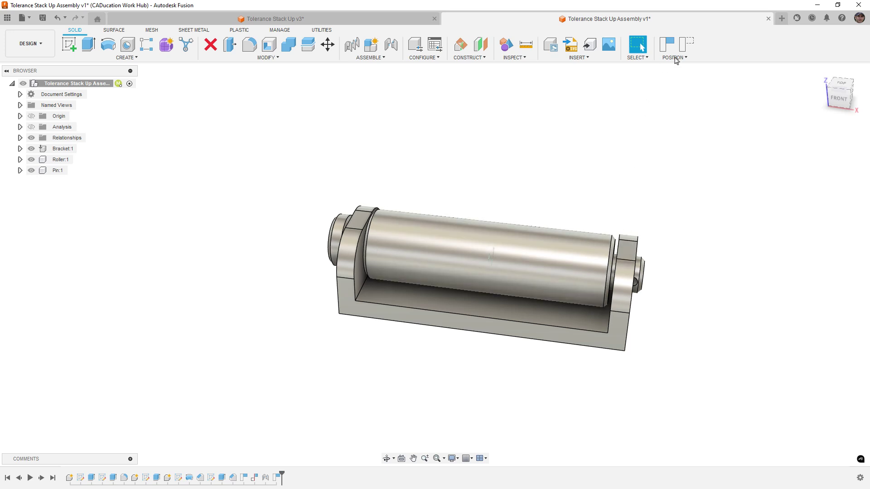
- Revert the pending position changes so the roller sits back on the pin between the bracket walls
left_click(686, 45)
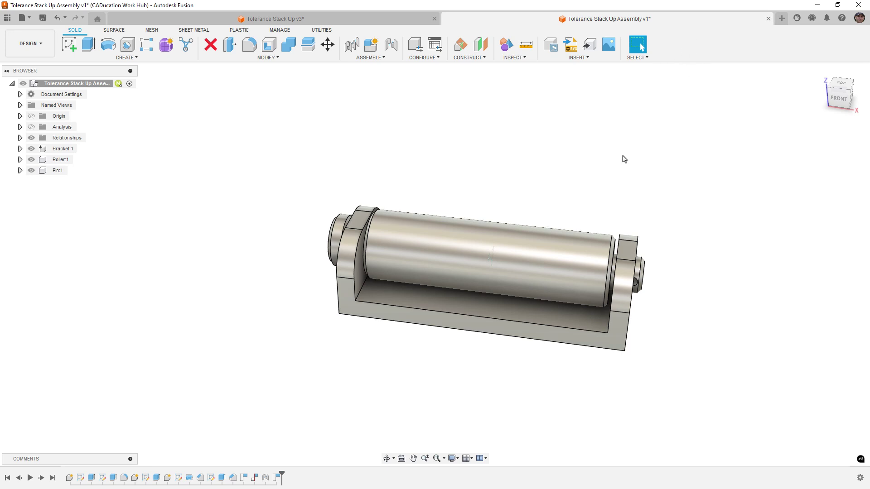